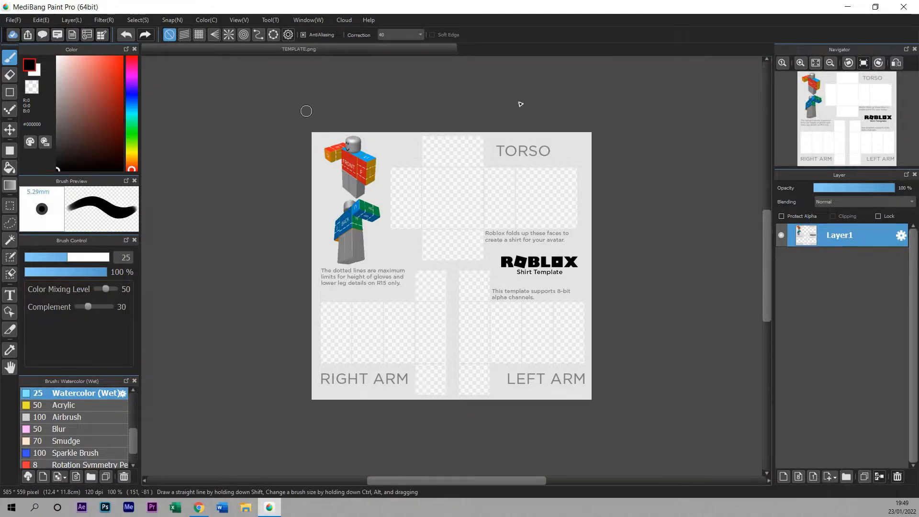
pyautogui.click(7, 20)
pyautogui.click(63, 97)
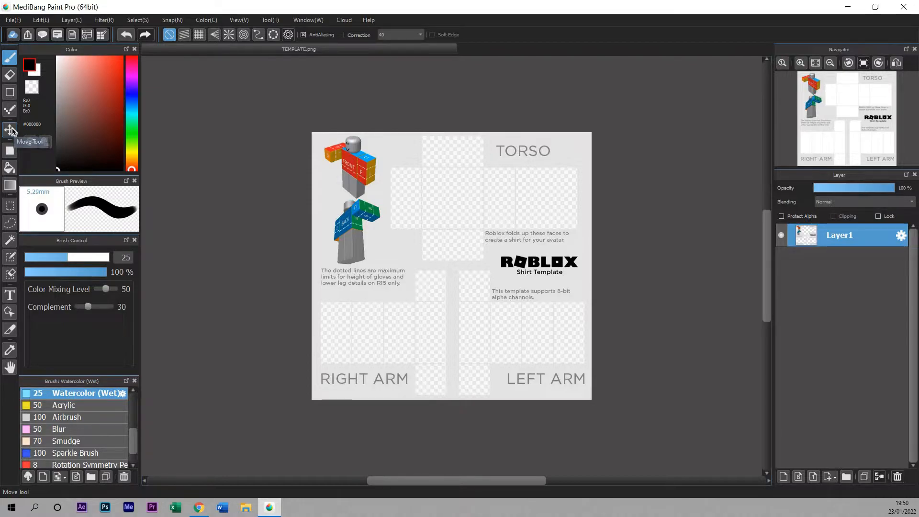
# - Try filling the torso's front panel with black using the Bucket tool, and undo the fill
pyautogui.click(9, 167)
pyautogui.click(454, 189)
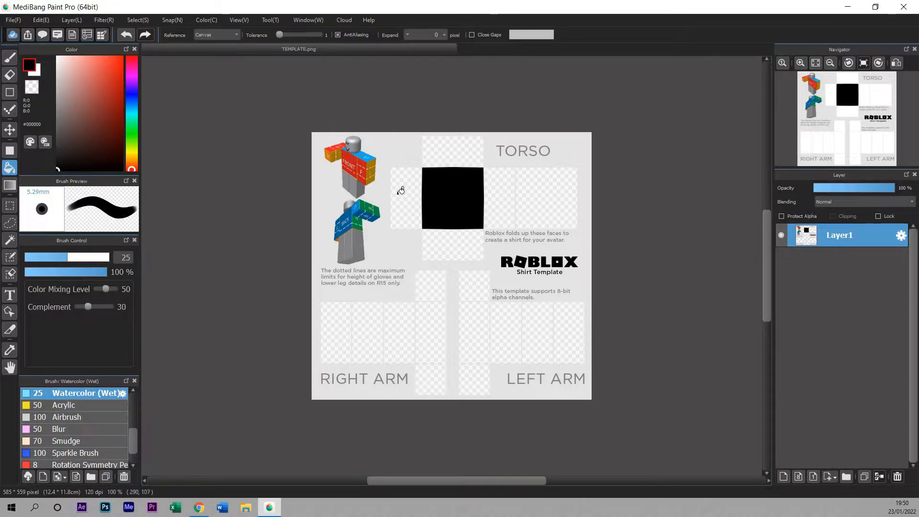
pyautogui.scroll(3, 476, 217)
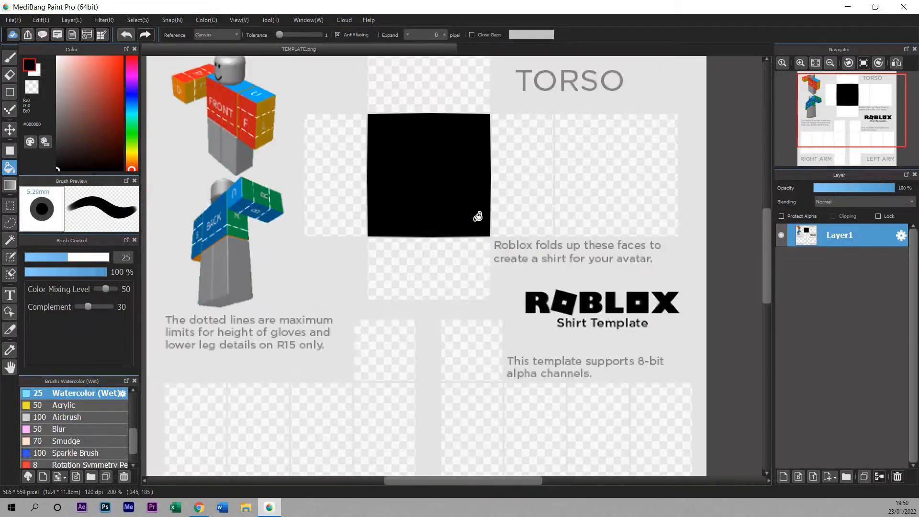
pyautogui.scroll(-3, 477, 217)
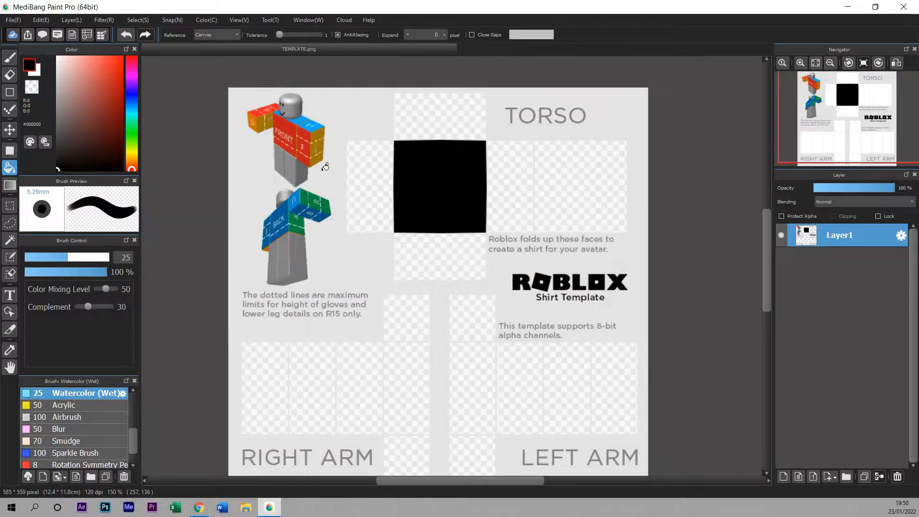
pyautogui.hotkey('ctrl', 'z')
# - Select a rectangular area across the torso's side and front panels and brush black strokes inside it
pyautogui.click(9, 206)
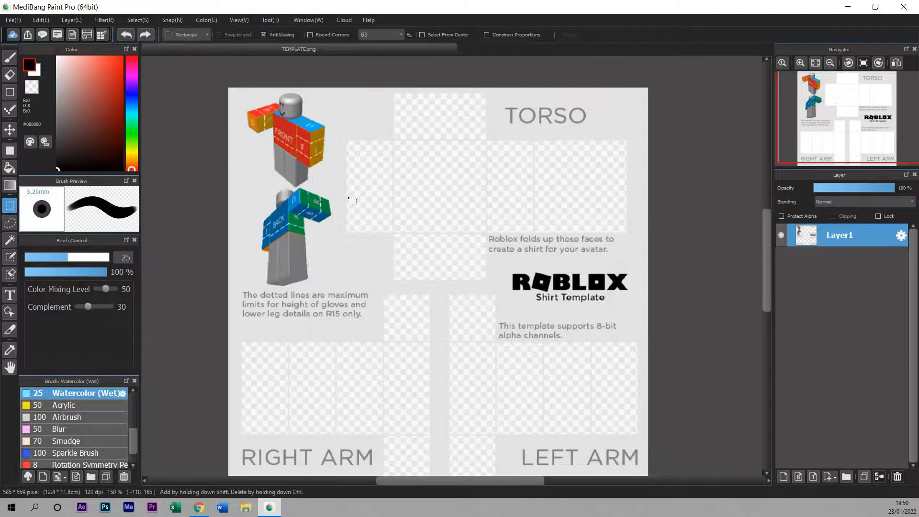
pyautogui.moveTo(348, 156); pyautogui.dragTo(461, 221)
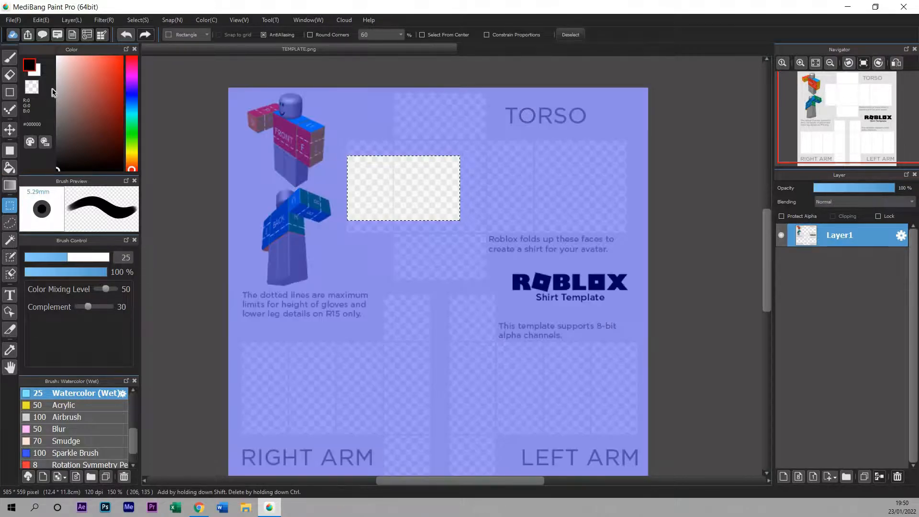
pyautogui.click(8, 62)
pyautogui.moveTo(431, 168)
pyautogui.mouseDown()
pyautogui.moveTo(493, 146)
pyautogui.moveTo(349, 172)
pyautogui.mouseUp()
pyautogui.moveTo(476, 155)
pyautogui.mouseDown()
pyautogui.moveTo(363, 155)
pyautogui.moveTo(351, 171)
pyautogui.mouseUp()
# - Clear the rectangular selection and undo the black brush strokes on the torso
pyautogui.click(9, 206)
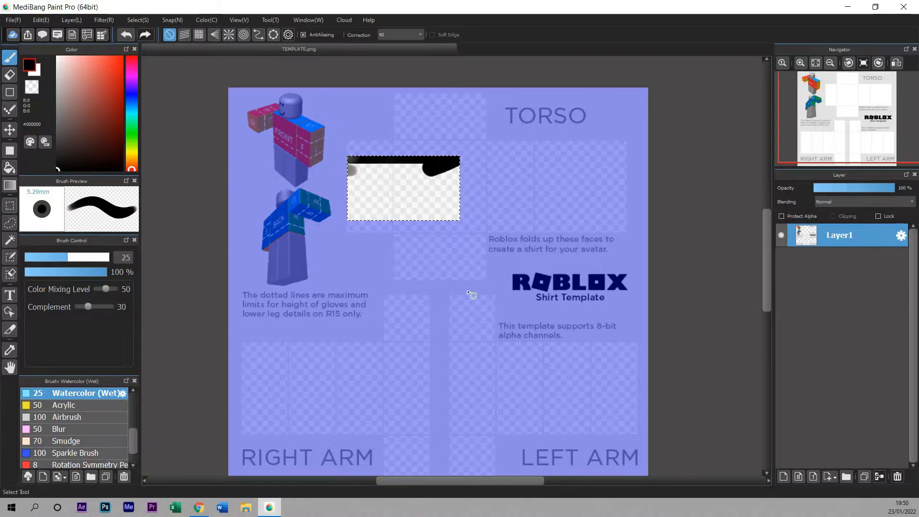
pyautogui.click(469, 116)
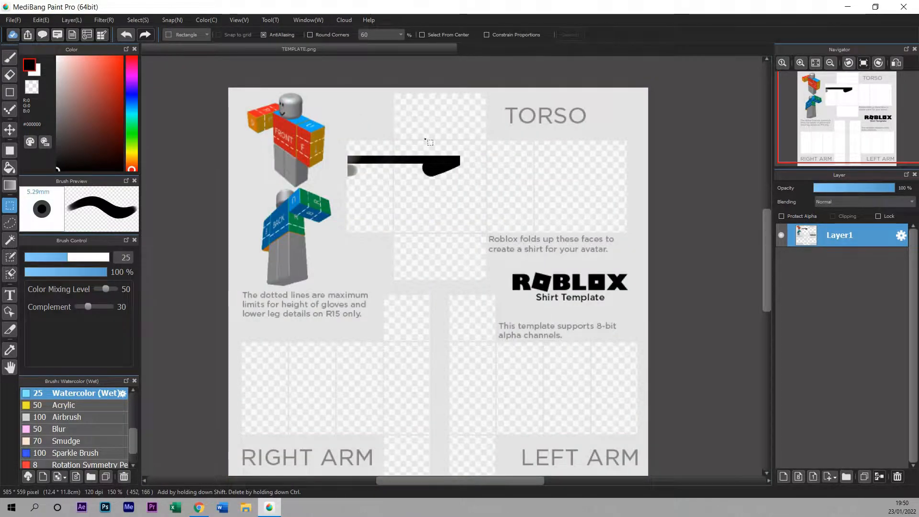
pyautogui.hotkey('ctrl', 'z')
pyautogui.hotkey('ctrl', 'z')
pyautogui.hotkey('ctrl', 'z')
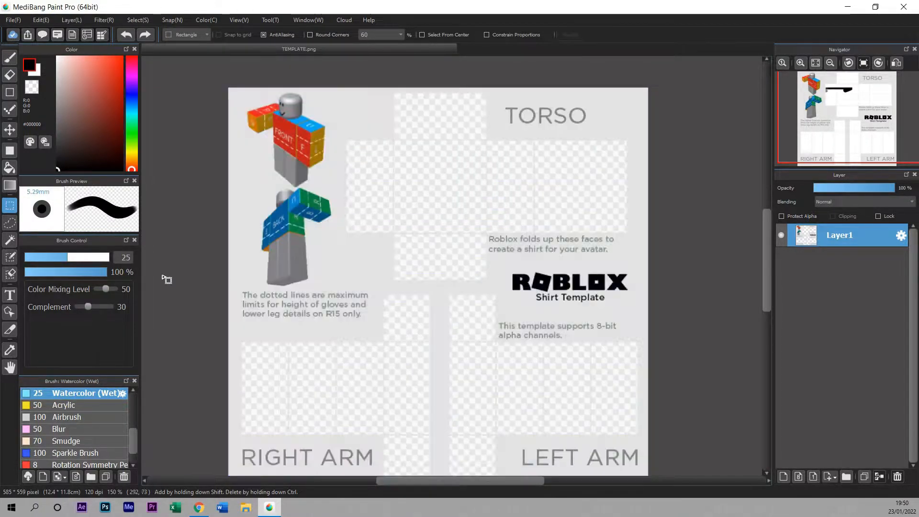
# - Sample colours with the Eyedropper from the front-view figure, a torso panel and the template's grey background
pyautogui.click(9, 349)
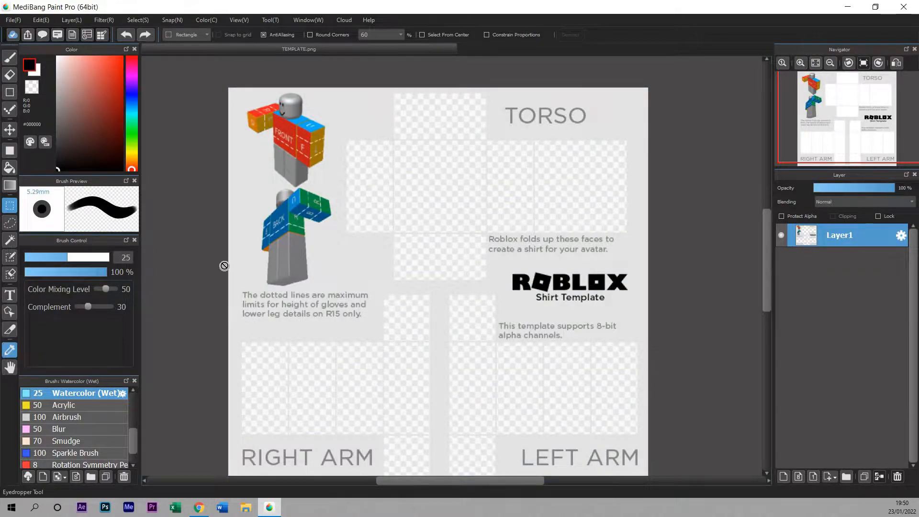
pyautogui.click(297, 127)
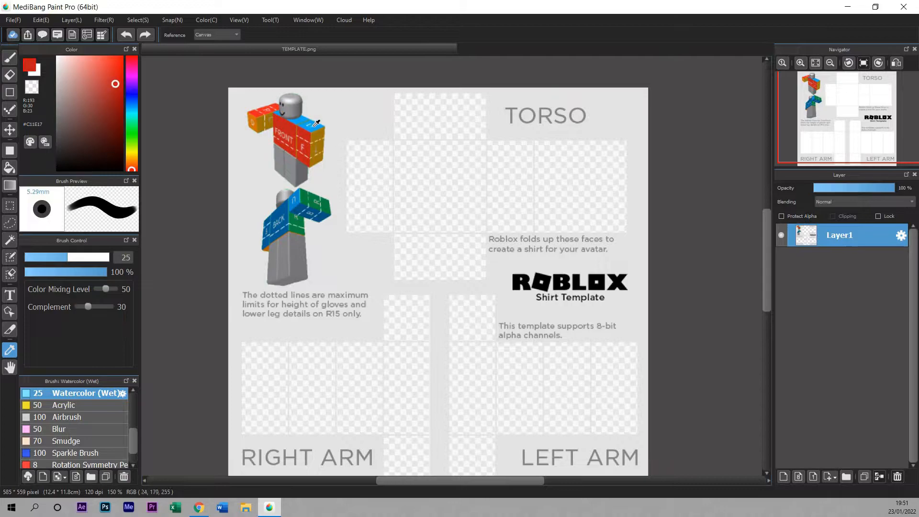
pyautogui.click(316, 123)
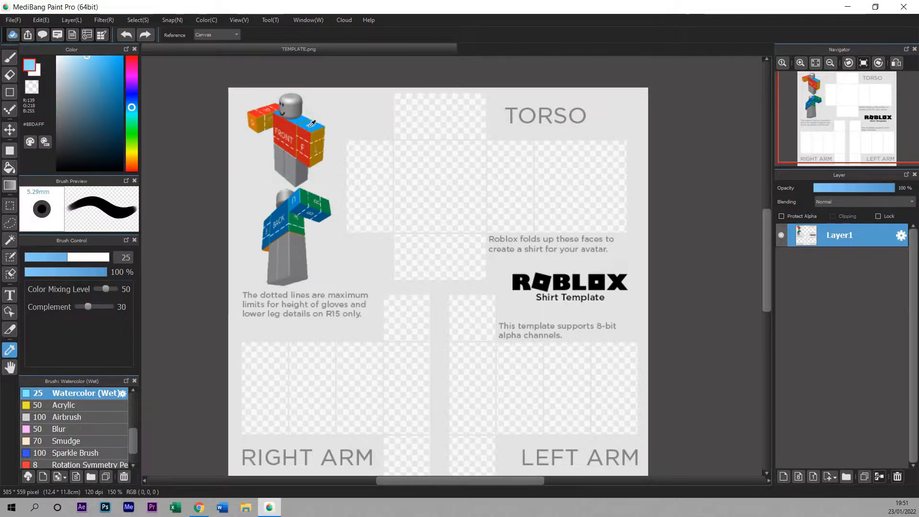
pyautogui.click(496, 152)
pyautogui.click(480, 108)
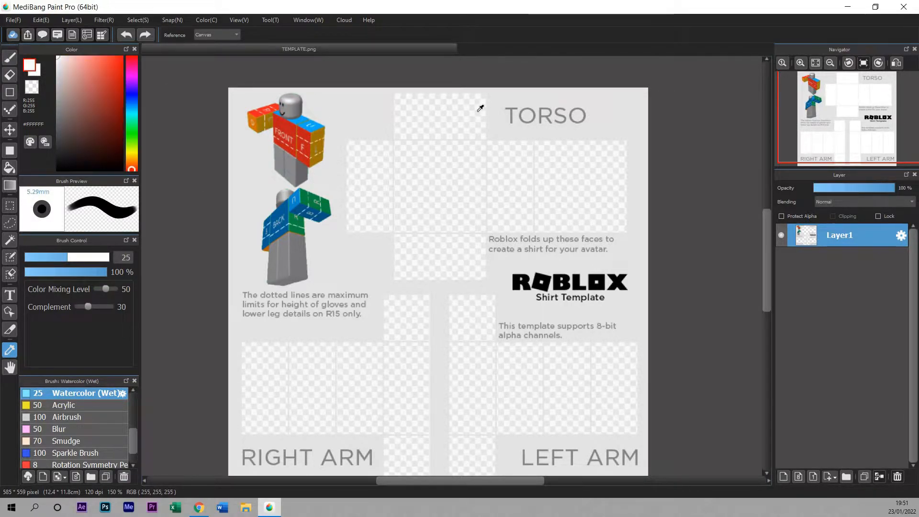
pyautogui.click(622, 110)
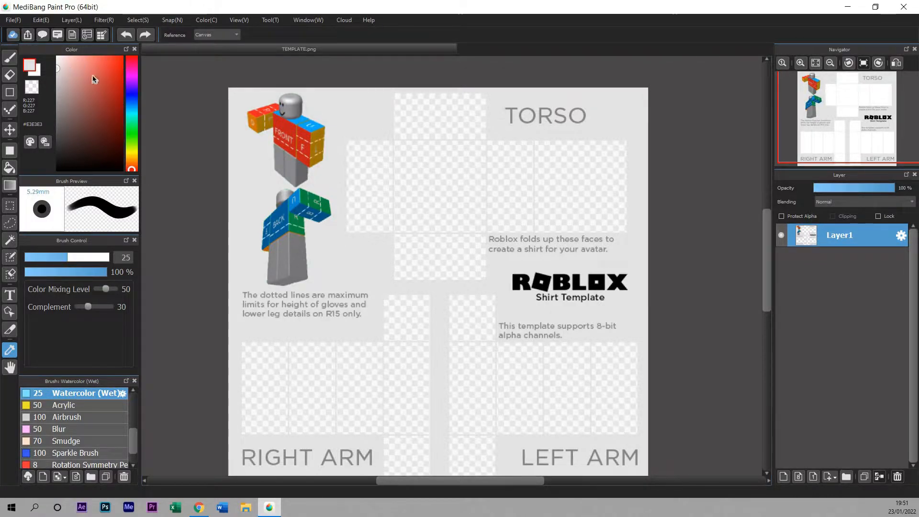
# - Set the foreground colour to the muted green #7DAF80
pyautogui.click(107, 69)
pyautogui.moveTo(132, 141)
pyautogui.mouseDown()
pyautogui.moveTo(146, 130)
pyautogui.moveTo(127, 56)
pyautogui.moveTo(129, 142)
pyautogui.moveTo(125, 132)
pyautogui.mouseUp()
pyautogui.click(75, 89)
pyautogui.moveTo(76, 58)
pyautogui.mouseDown()
pyautogui.moveTo(87, 60)
pyautogui.moveTo(75, 92)
pyautogui.mouseUp()
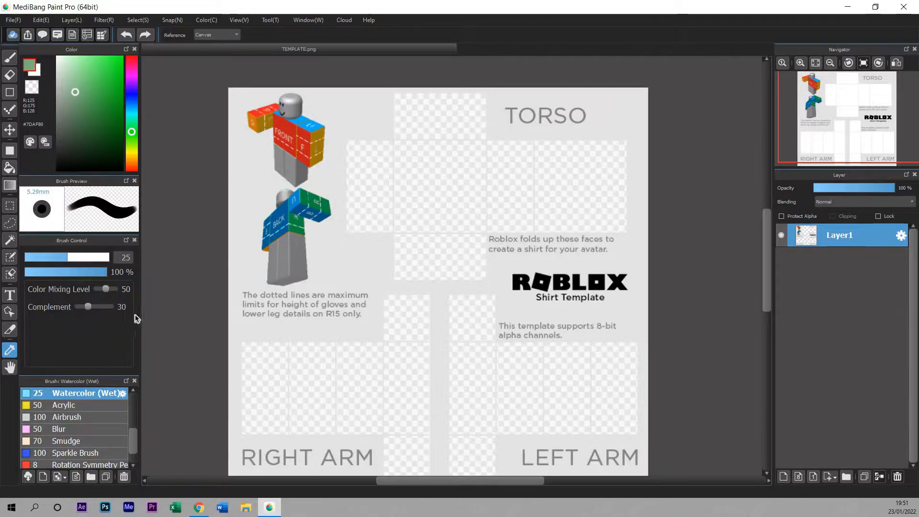
# - Choose the 2 px Pencil brush and view its brush settings without changing them
pyautogui.scroll(1, 99, 415)
pyautogui.scroll(8, 99, 414)
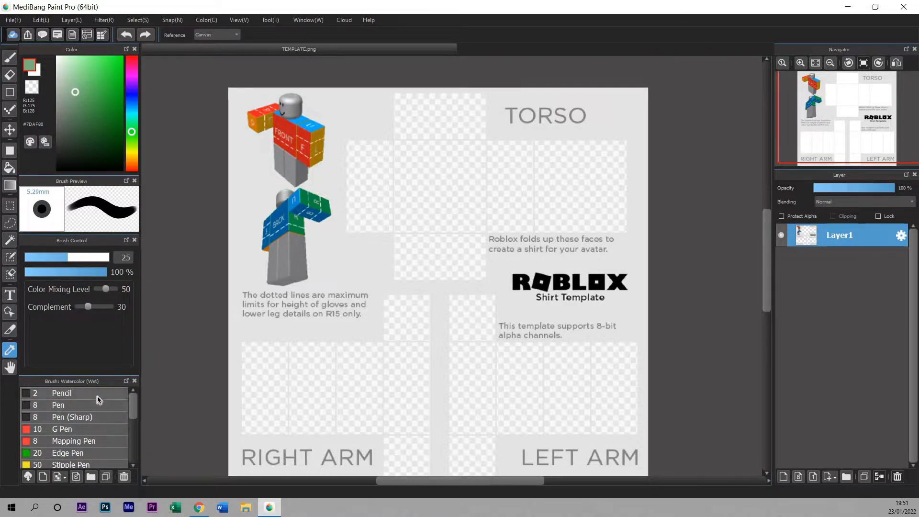
pyautogui.click(97, 396)
pyautogui.click(121, 393)
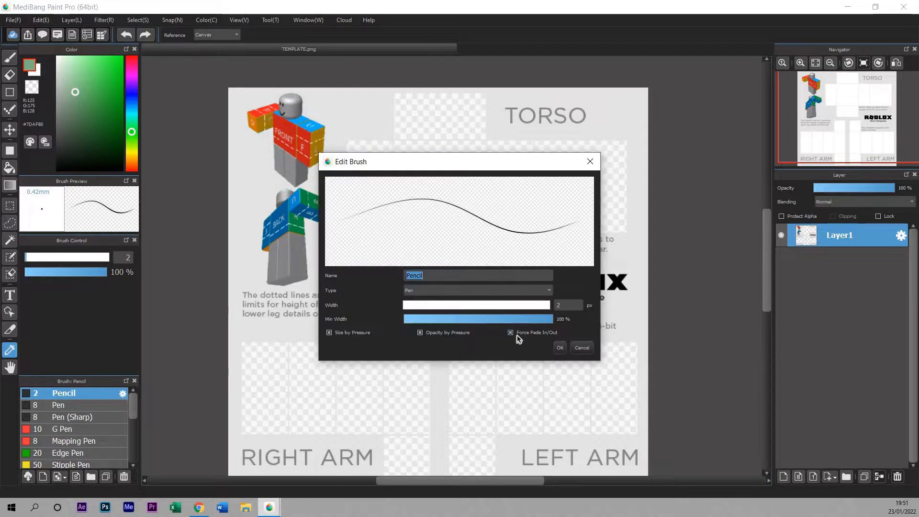
pyautogui.press('Escape')
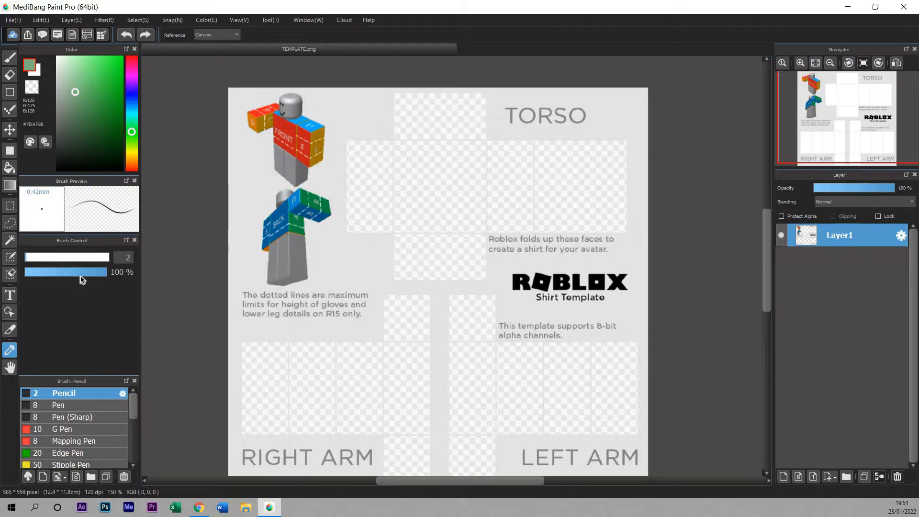
# - Try a curved green pencil stroke across the torso's front panel and undo it
pyautogui.click(11, 58)
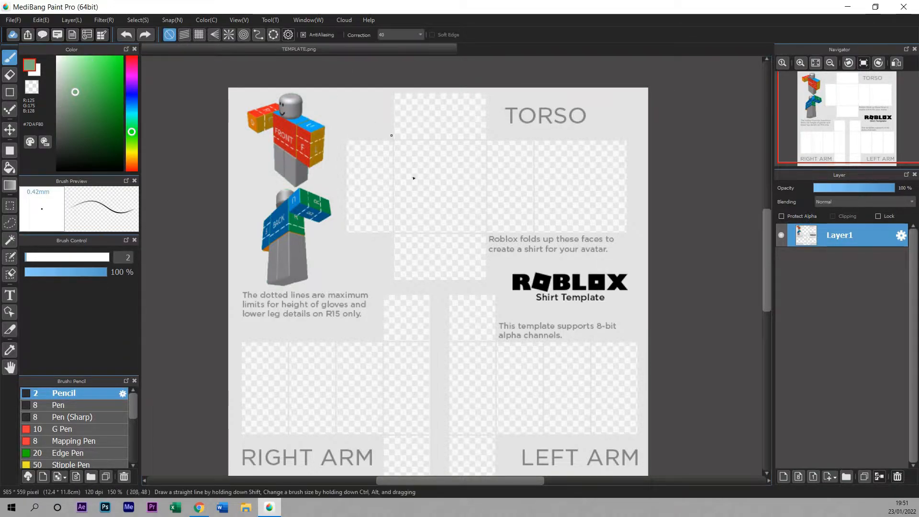
pyautogui.moveTo(411, 176); pyautogui.dragTo(455, 179)
pyautogui.moveTo(456, 235); pyautogui.dragTo(444, 234)
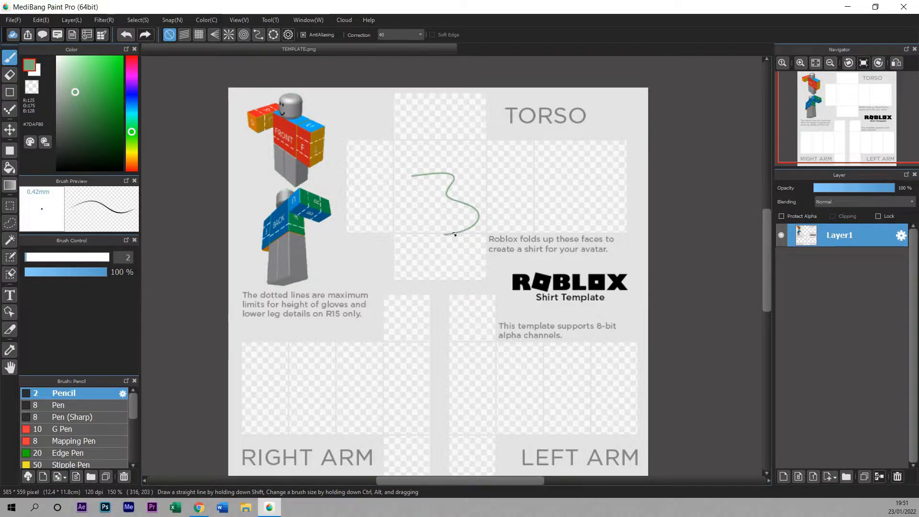
pyautogui.hotkey('ctrl', 'z')
# - Set the foreground colour to black #000000, and test and undo a pencil stroke on the torso
pyautogui.click(57, 170)
pyautogui.moveTo(449, 162)
pyautogui.mouseDown()
pyautogui.moveTo(428, 184)
pyautogui.moveTo(434, 209)
pyautogui.moveTo(458, 223)
pyautogui.moveTo(441, 242)
pyautogui.moveTo(470, 268)
pyautogui.mouseUp()
pyautogui.click(126, 35)
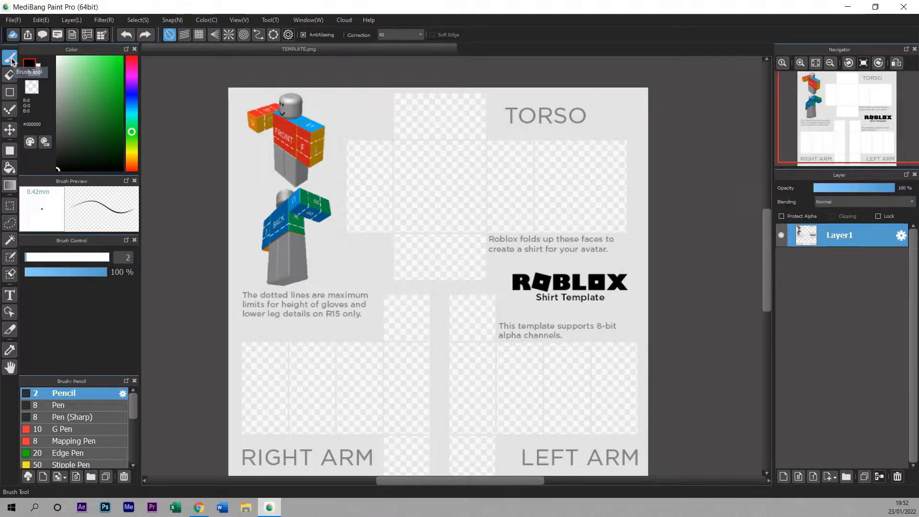
# - Try drawing a vertical and a horizontal line across the template with grid snapping, and undo both lines
pyautogui.click(198, 34)
pyautogui.moveTo(404, 95); pyautogui.dragTo(404, 350)
pyautogui.moveTo(341, 208); pyautogui.dragTo(642, 209)
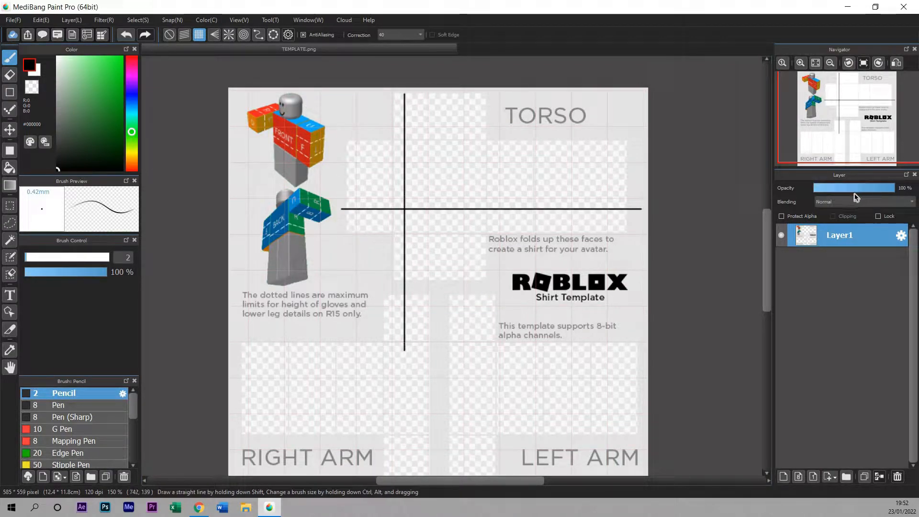
pyautogui.hotkey('ctrl', 'z')
pyautogui.hotkey('ctrl', 'z')
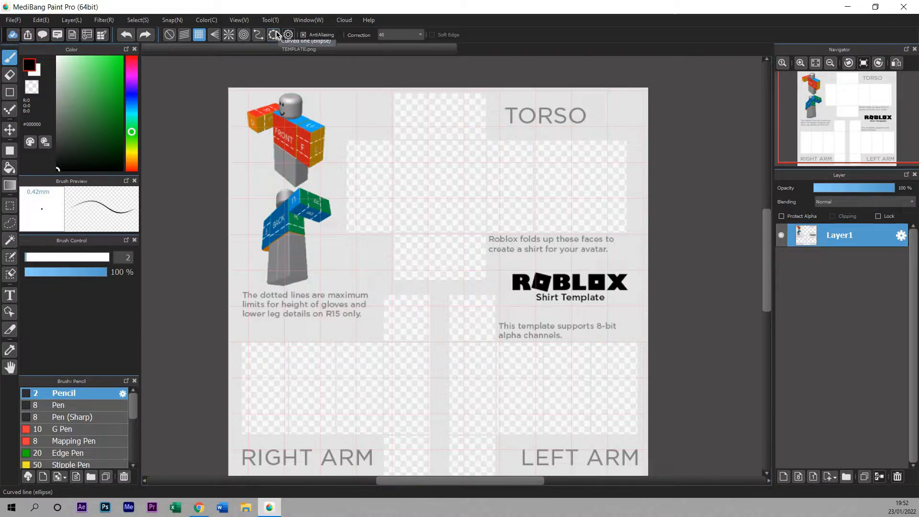
# - Trace a black circle over the torso's upper panels with the ellipse snap guide, and dismiss the guide
pyautogui.click(276, 33)
pyautogui.moveTo(421, 122); pyautogui.dragTo(457, 157)
pyautogui.scroll(1, 448, 135)
pyautogui.scroll(3, 448, 135)
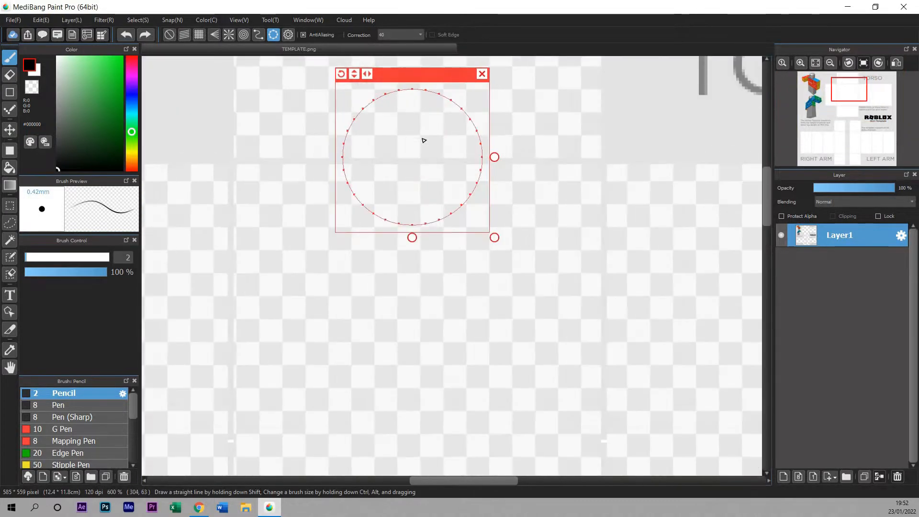
pyautogui.moveTo(377, 97)
pyautogui.mouseDown()
pyautogui.moveTo(394, 322)
pyautogui.moveTo(351, 286)
pyautogui.moveTo(163, 349)
pyautogui.mouseUp()
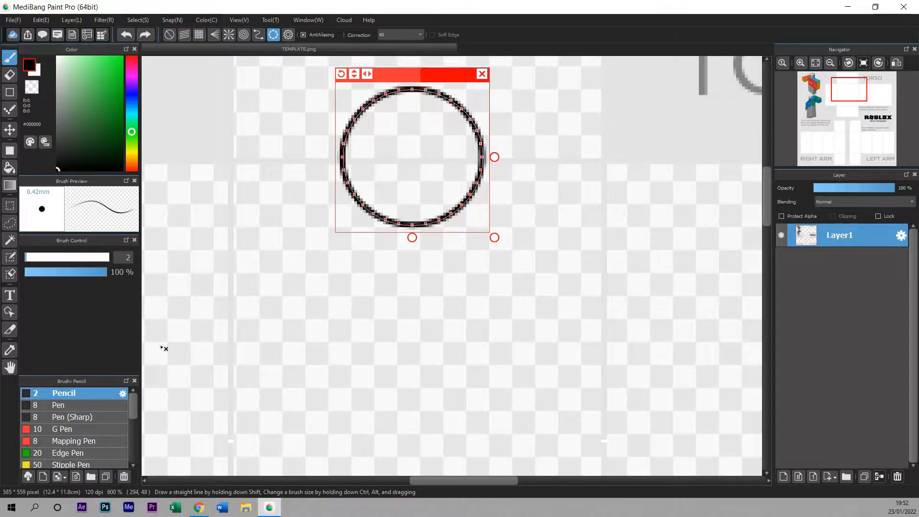
pyautogui.click(483, 74)
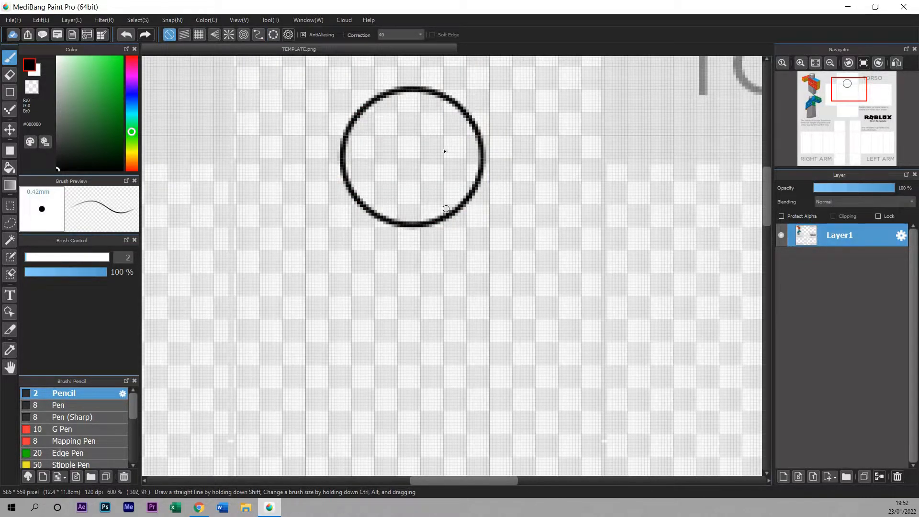
# - Examine the torso panels and the whole shirt template at different zoom levels
pyautogui.scroll(-4, 502, 217)
pyautogui.scroll(1, 493, 219)
pyautogui.scroll(-2, 494, 220)
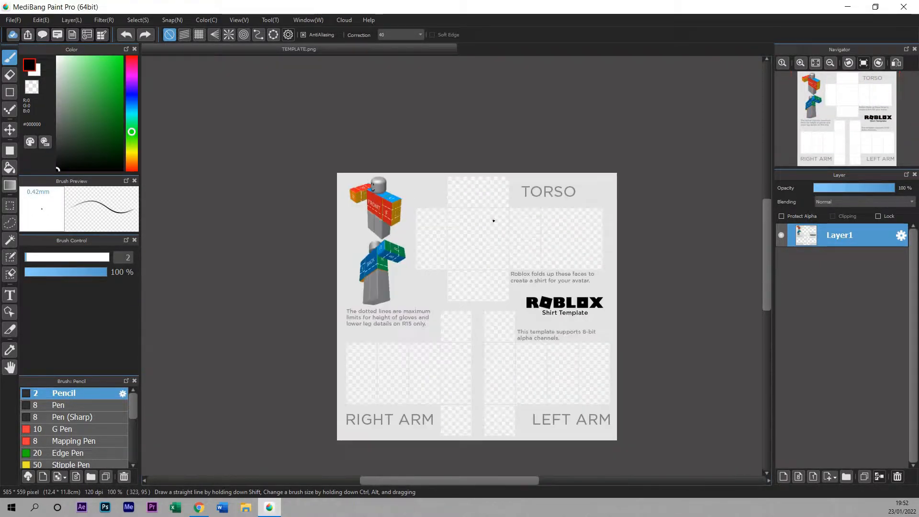
pyautogui.scroll(1, 494, 220)
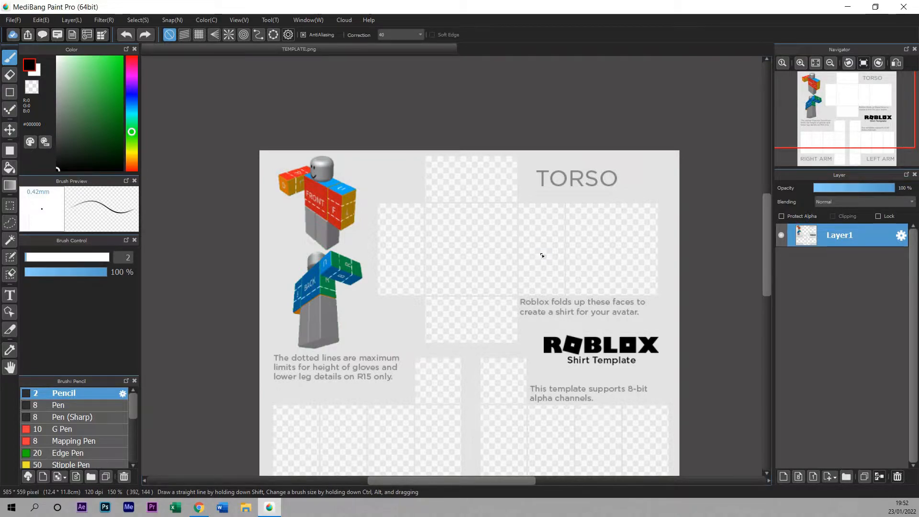
pyautogui.scroll(-3, 543, 256)
pyautogui.scroll(2, 543, 256)
pyautogui.scroll(1, 543, 256)
pyautogui.scroll(2, 558, 255)
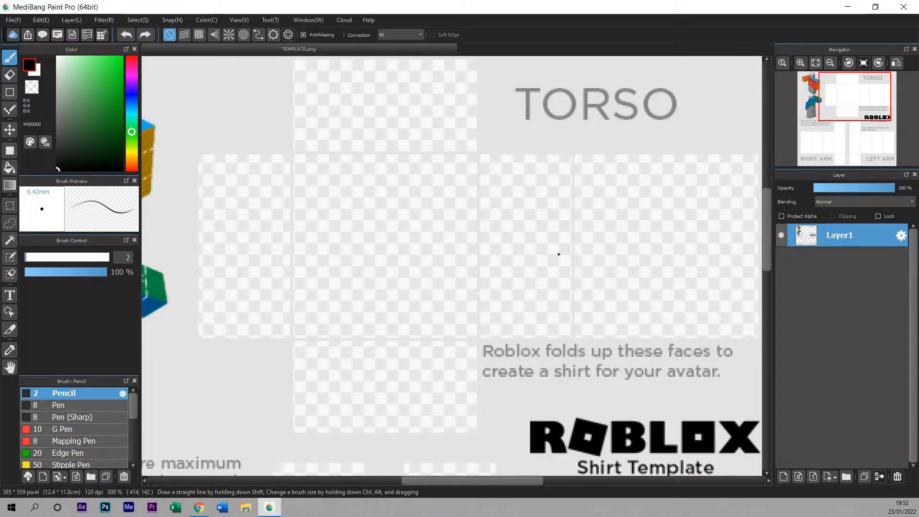
pyautogui.scroll(-4, 558, 254)
# - Inspect enlarged areas of the template using the Navigator and fit the whole template to the window
pyautogui.click(802, 63)
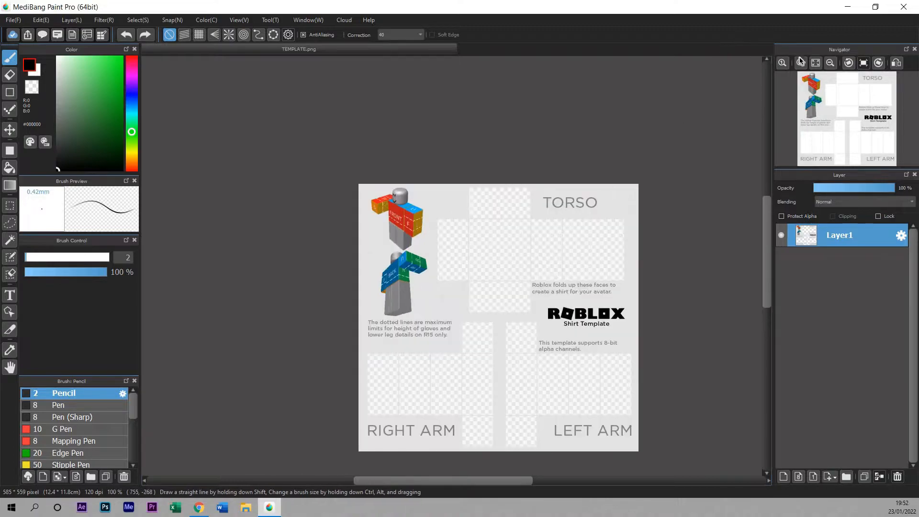
pyautogui.click(803, 63)
pyautogui.click(803, 63)
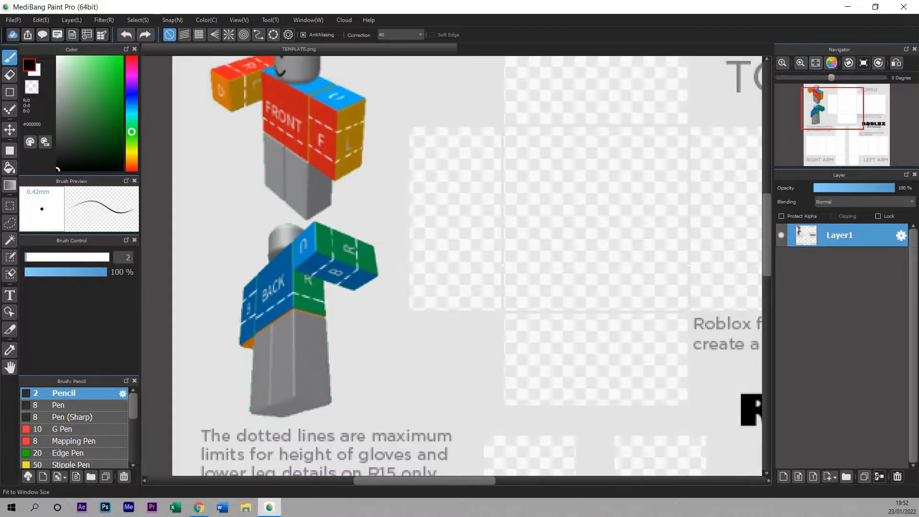
pyautogui.click(816, 62)
pyautogui.click(817, 68)
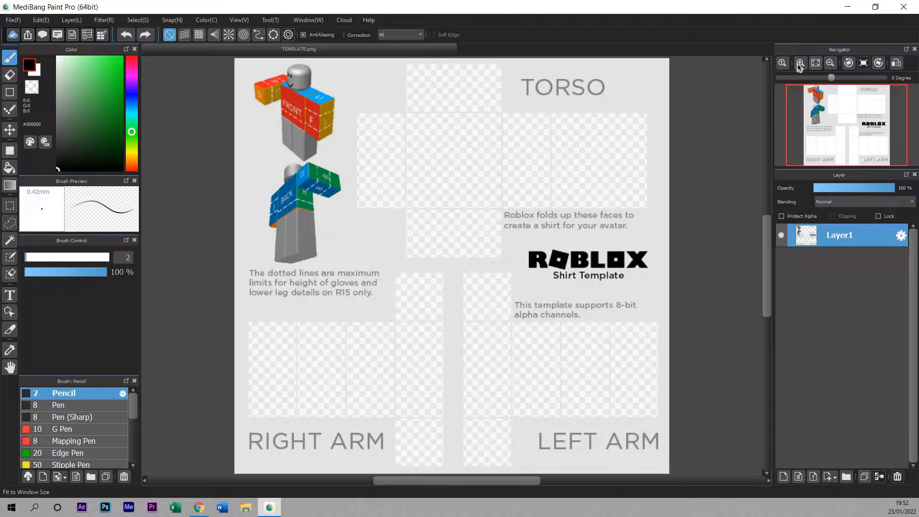
pyautogui.scroll(2, 884, 140)
pyautogui.moveTo(861, 123); pyautogui.dragTo(816, 102)
pyautogui.click(812, 66)
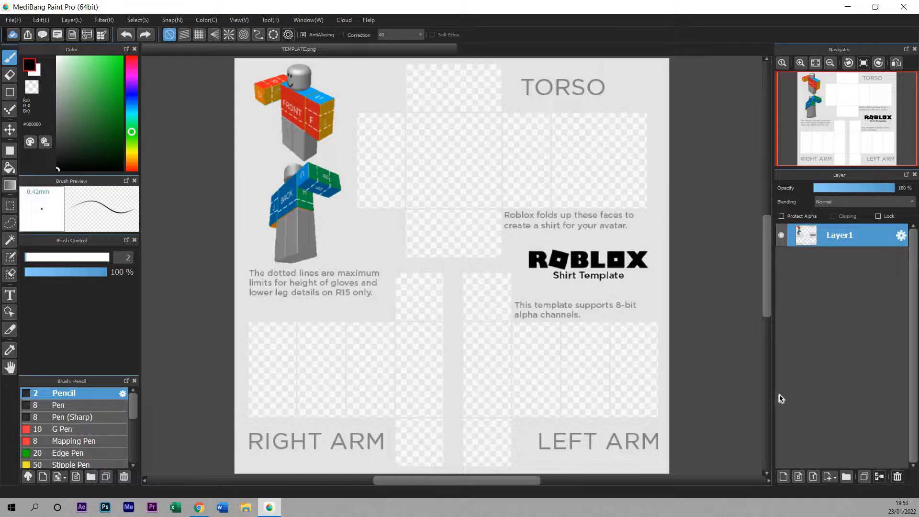
# - Lower Layer1's opacity to 1% and restore it to 100%
pyautogui.moveTo(878, 190); pyautogui.dragTo(903, 189)
pyautogui.moveTo(881, 189); pyautogui.dragTo(831, 196)
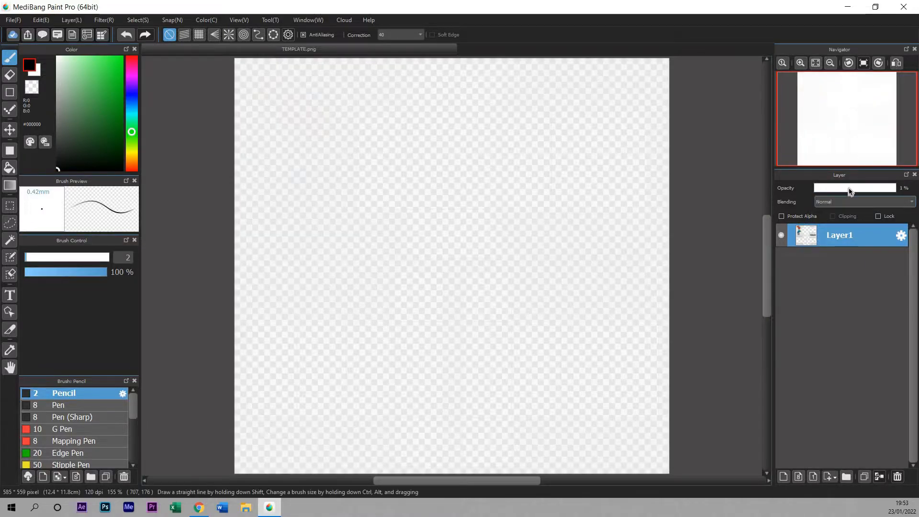
pyautogui.moveTo(918, 191); pyautogui.dragTo(897, 200)
# - Review the blending modes available for Layer1
pyautogui.click(897, 201)
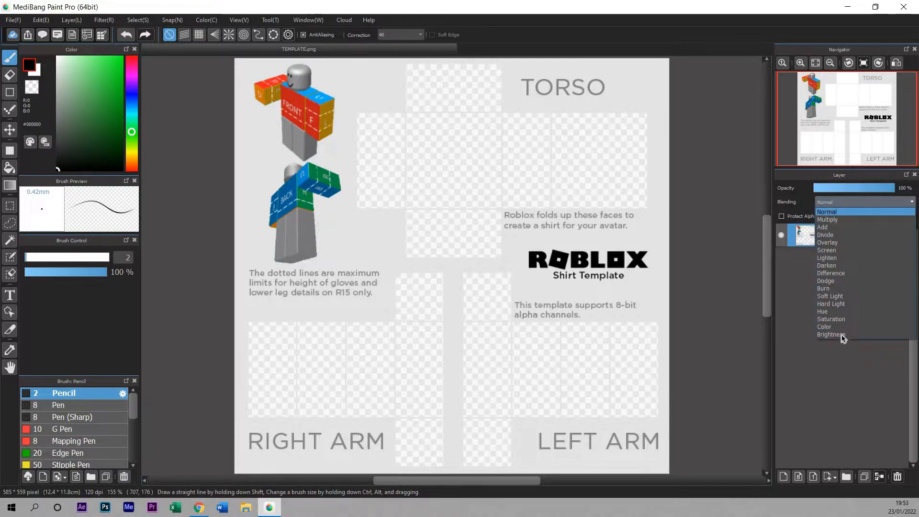
pyautogui.click(843, 199)
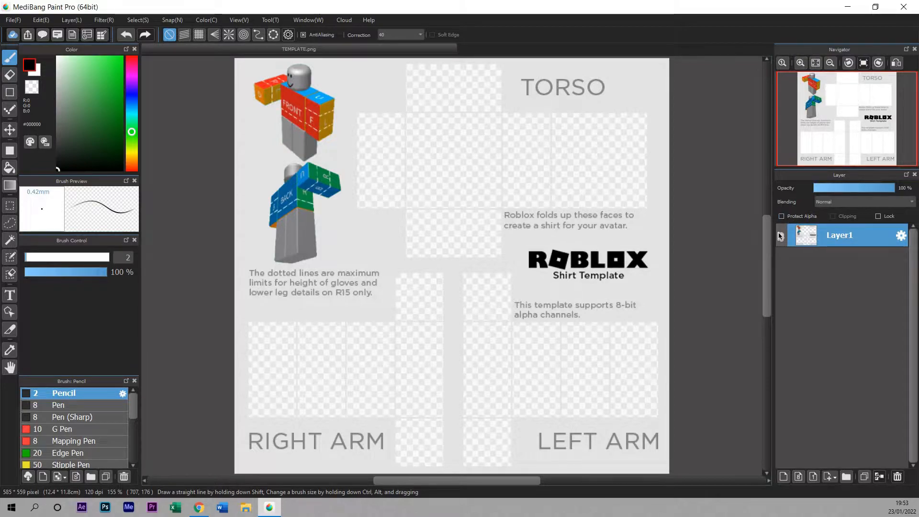
# - Add a new layer above the template and choose the Watercolor (Wet) brush at size 80
pyautogui.click(785, 476)
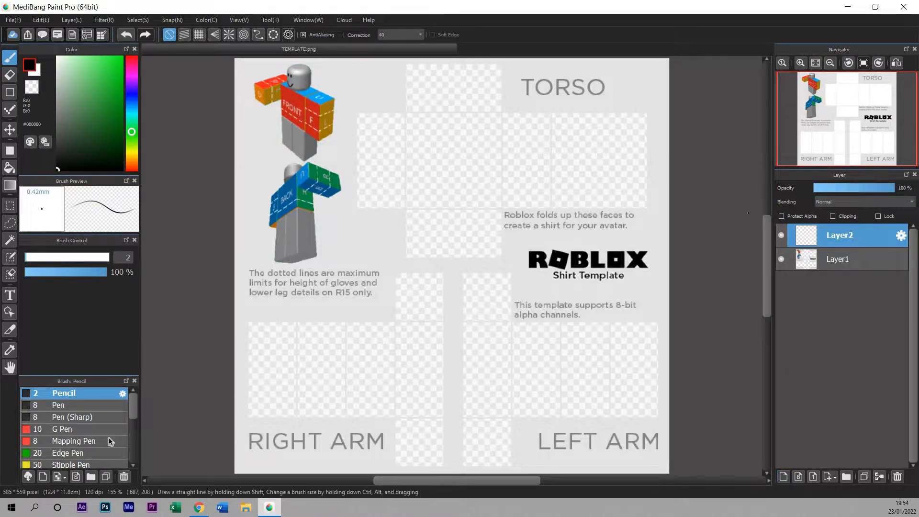
pyautogui.scroll(-2, 96, 443)
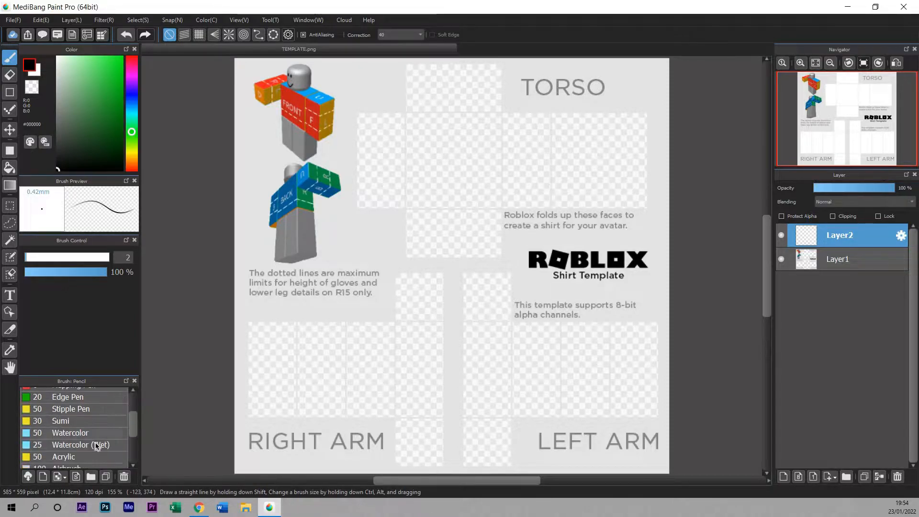
pyautogui.click(88, 446)
pyautogui.moveTo(88, 260); pyautogui.dragTo(94, 260)
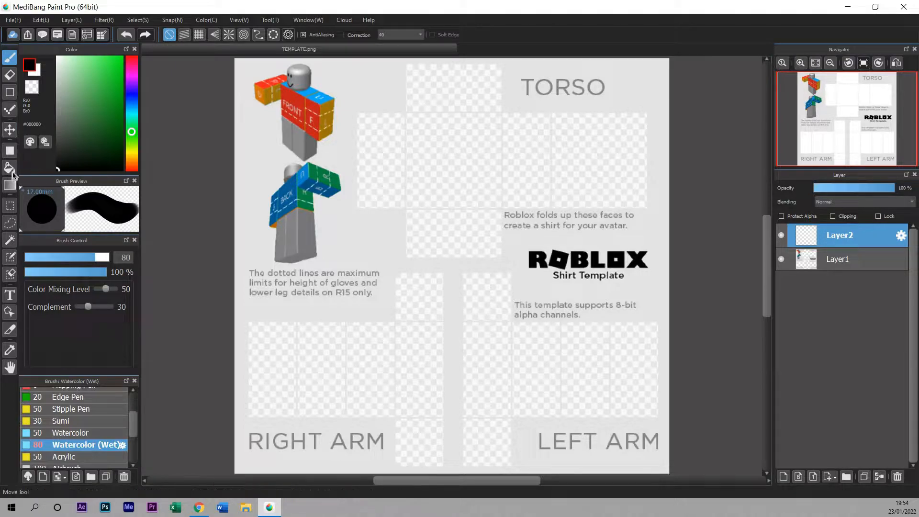
# - Make a rectangular selection inside the torso's front panel, paint it black on Layer2, and clear the selection
pyautogui.click(9, 205)
pyautogui.moveTo(414, 128); pyautogui.dragTo(498, 190)
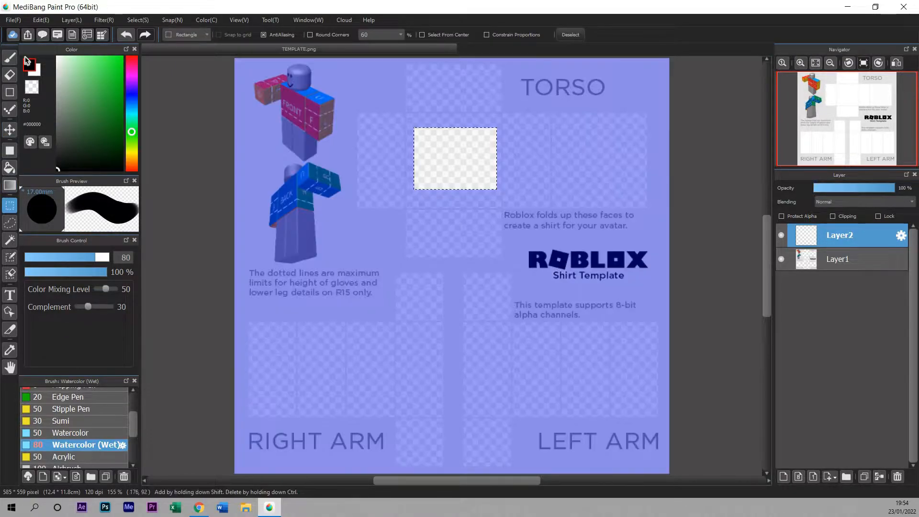
pyautogui.click(9, 57)
pyautogui.moveTo(537, 134)
pyautogui.mouseDown()
pyautogui.moveTo(436, 162)
pyautogui.moveTo(582, 161)
pyautogui.mouseUp()
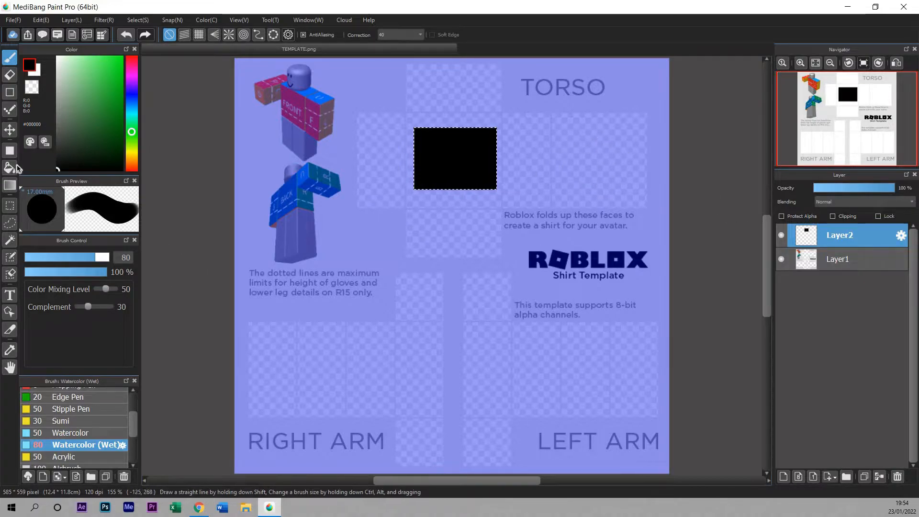
pyautogui.click(8, 208)
pyautogui.click(401, 269)
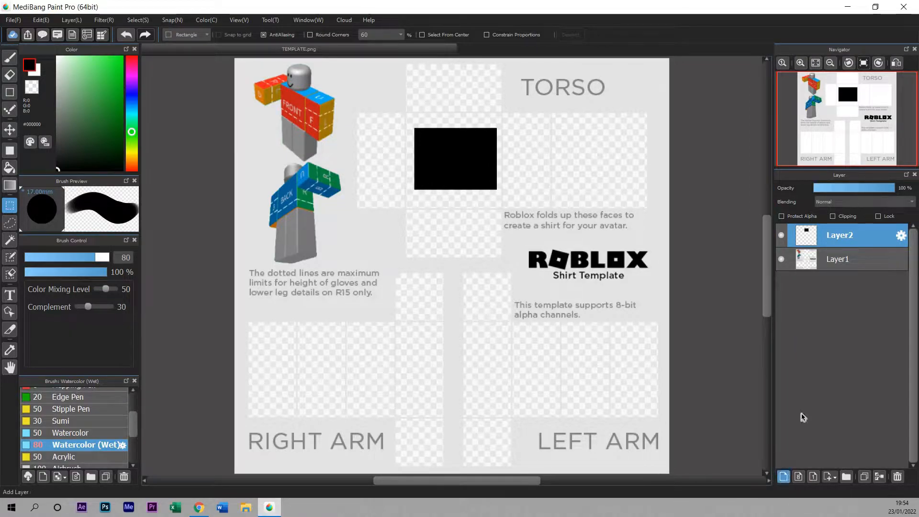
# - Add another layer clipped to Layer2 and paint bright green (#54FF5D) strokes over the black rectangle
pyautogui.click(792, 469)
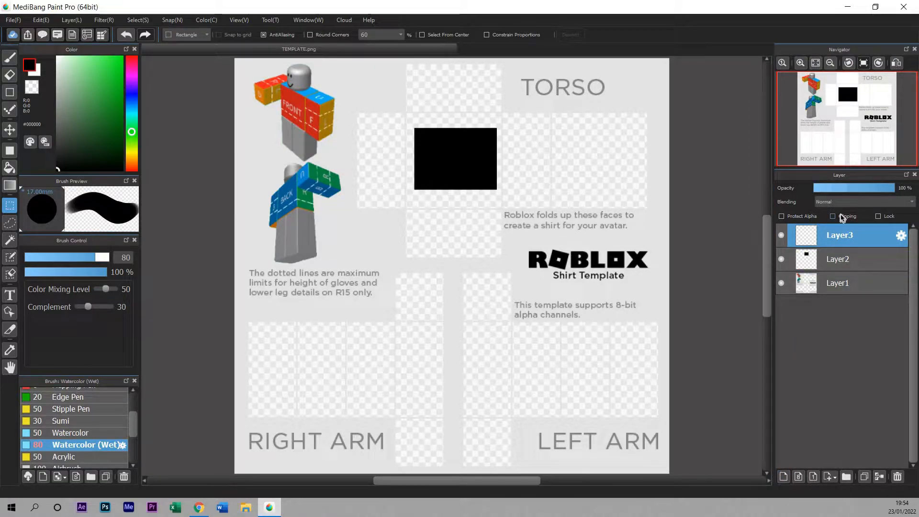
pyautogui.click(843, 217)
pyautogui.click(101, 56)
pyautogui.click(9, 57)
pyautogui.moveTo(443, 126)
pyautogui.mouseDown()
pyautogui.moveTo(471, 107)
pyautogui.moveTo(516, 150)
pyautogui.moveTo(474, 201)
pyautogui.moveTo(425, 198)
pyautogui.moveTo(413, 173)
pyautogui.mouseUp()
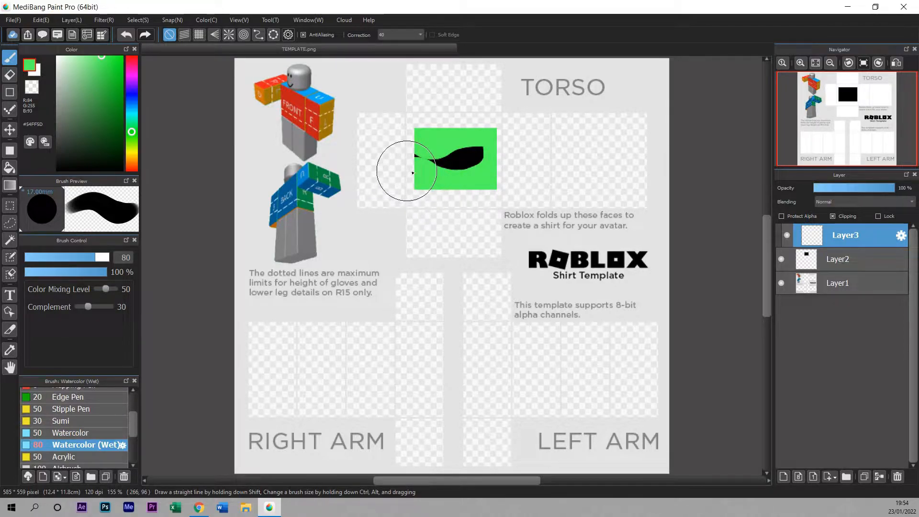
# - Toggle clipping off and on for the green layer, and delete both painted layers above the template
pyautogui.click(834, 216)
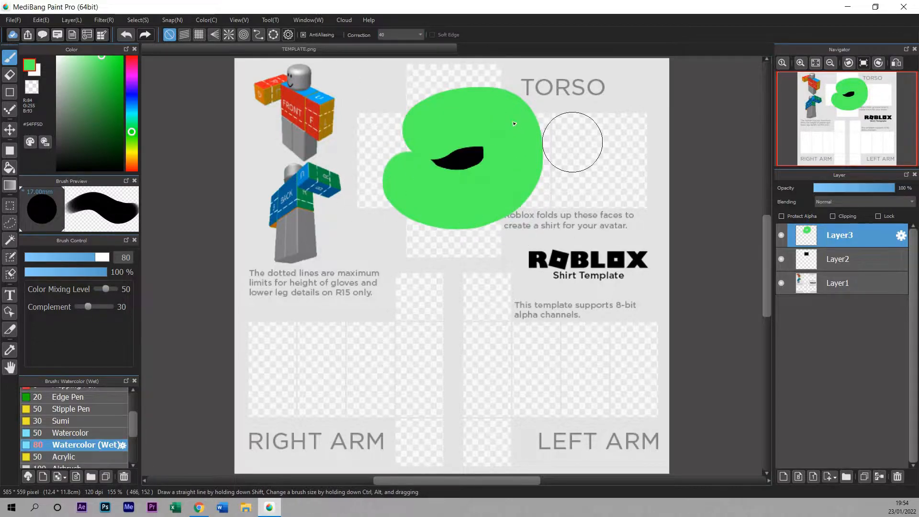
pyautogui.click(835, 217)
pyautogui.click(835, 218)
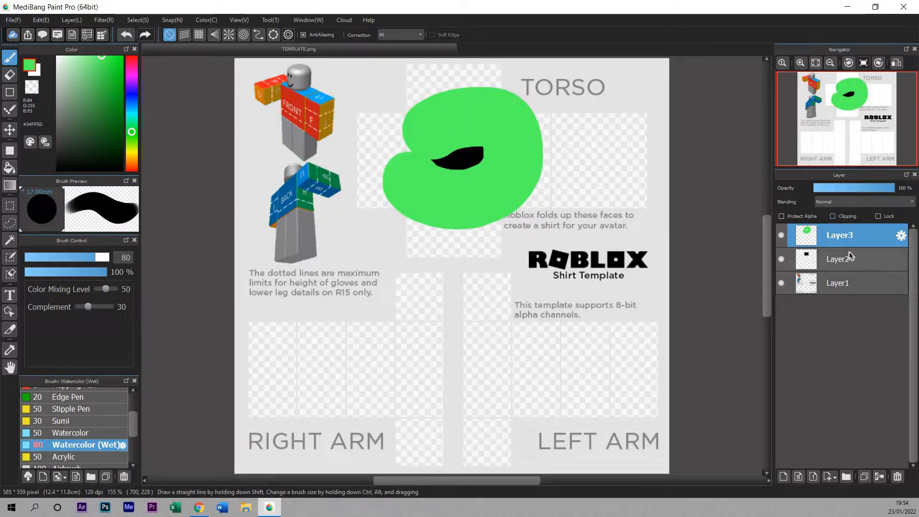
pyautogui.click(898, 477)
pyautogui.click(898, 477)
# - Lock and unlock Layer1, and duplicate it and delete the copy
pyautogui.click(880, 216)
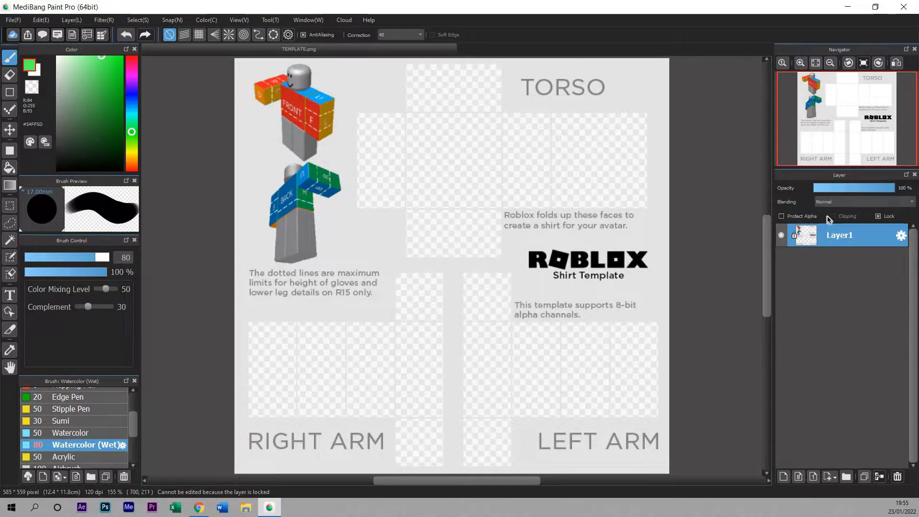
pyautogui.click(889, 217)
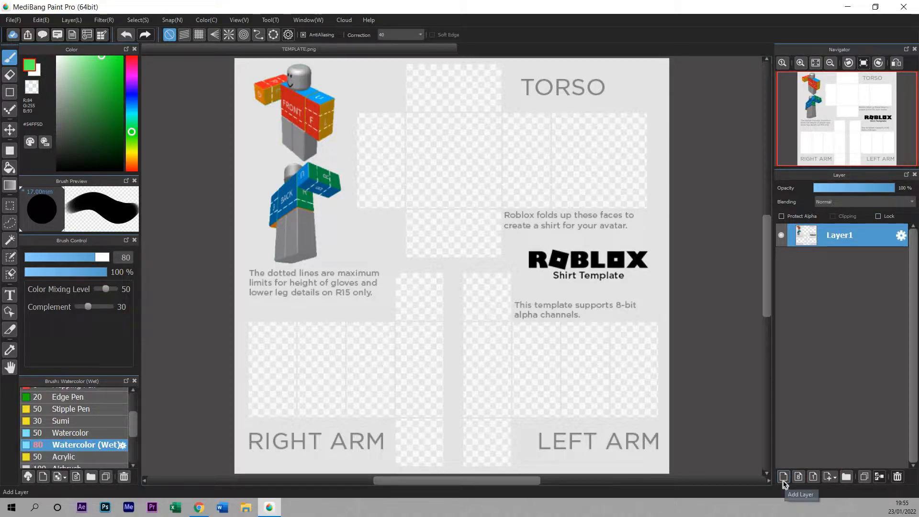
pyautogui.click(863, 482)
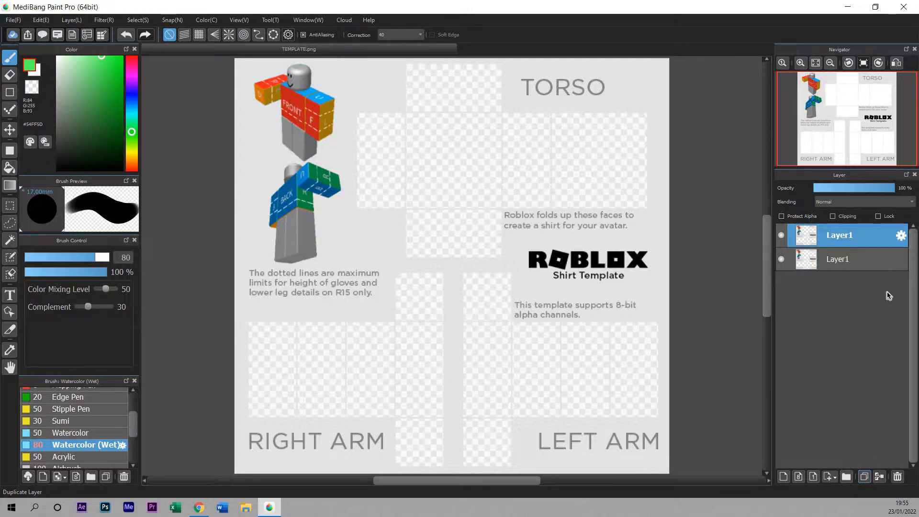
pyautogui.click(898, 479)
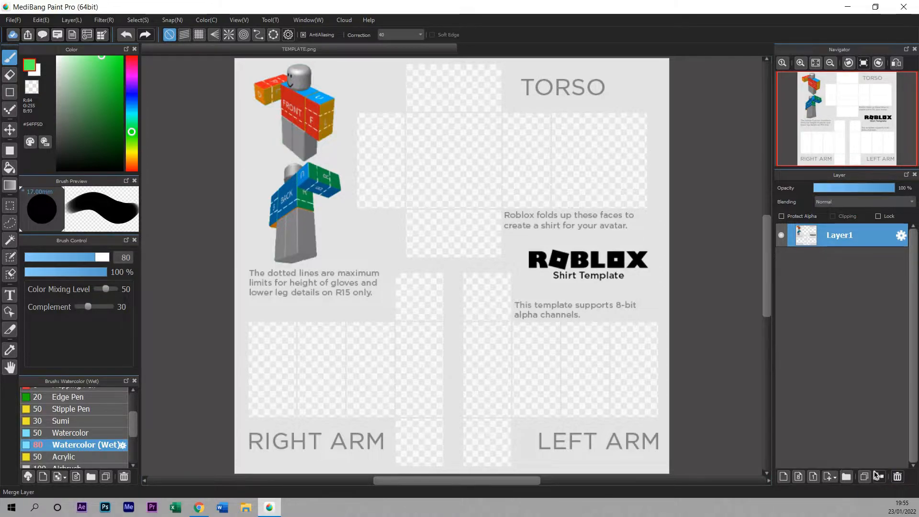
# - Duplicate Layer1 twice and merge the copies back into a single layer
pyautogui.click(868, 478)
pyautogui.click(868, 478)
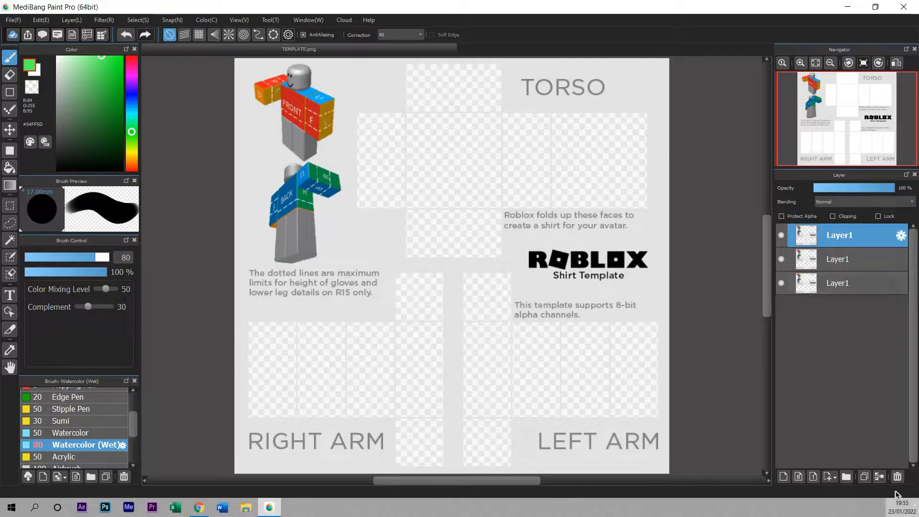
pyautogui.click(882, 477)
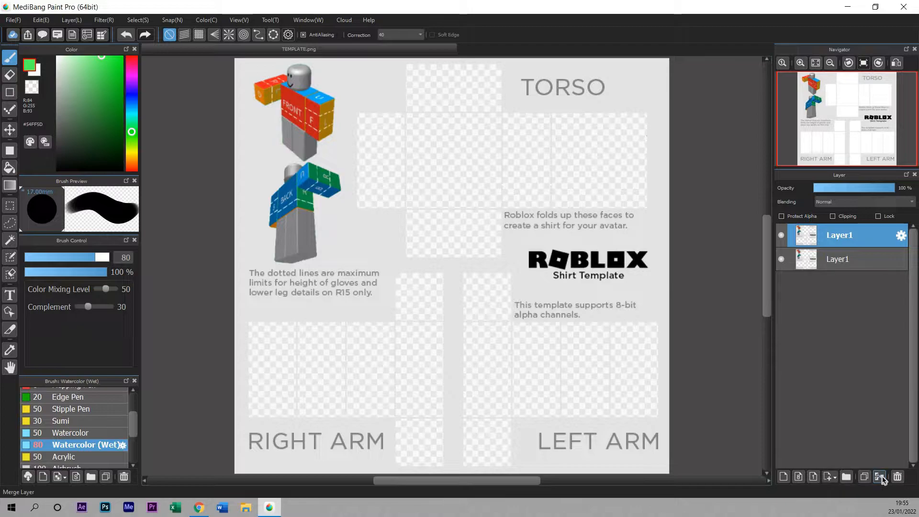
pyautogui.click(882, 478)
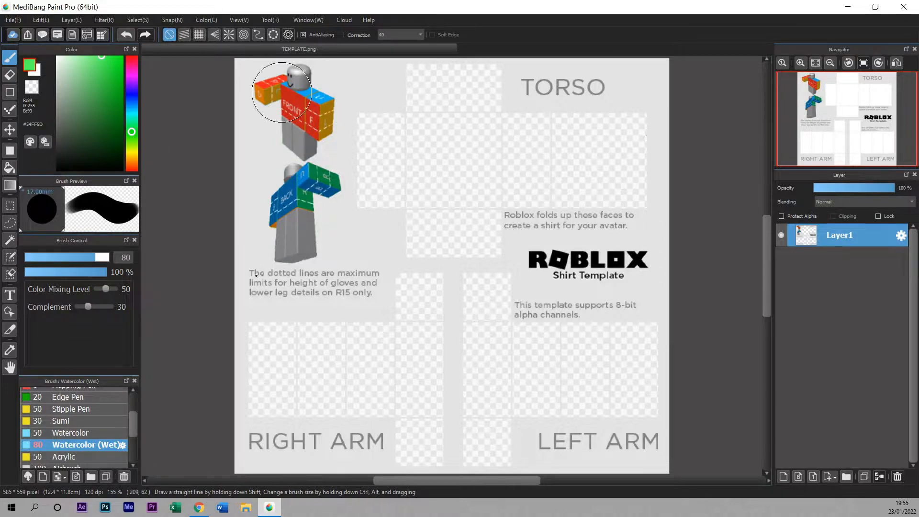
# - Switch to the Pencil brush at size 2, keeping the correction level at 40
pyautogui.scroll(3, 133, 397)
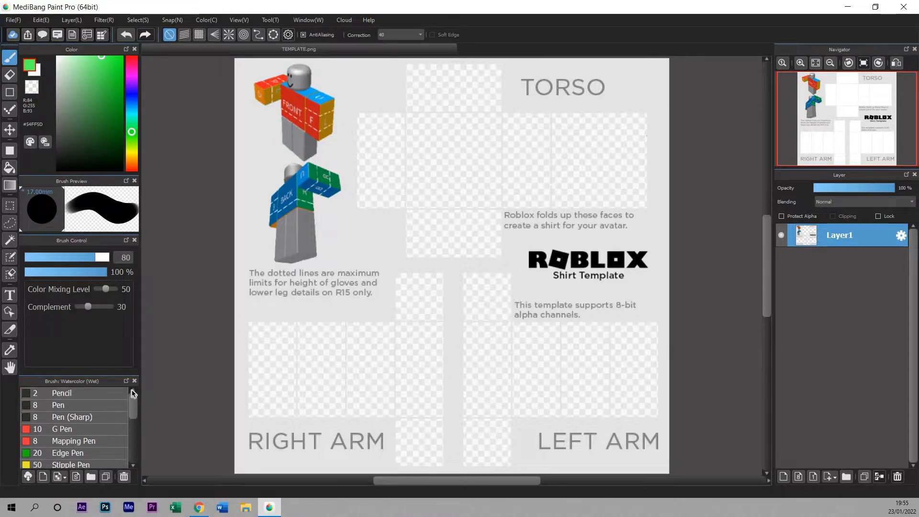
pyautogui.click(83, 395)
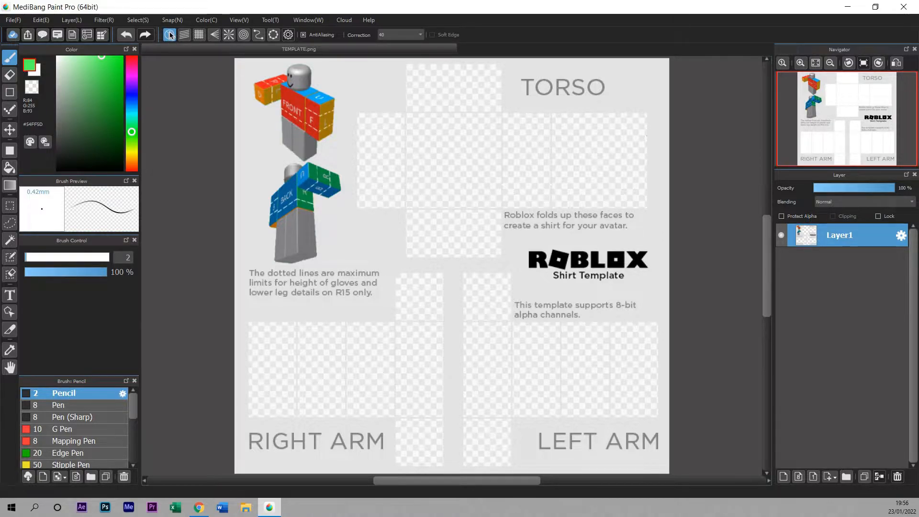
pyautogui.click(408, 34)
pyautogui.click(408, 351)
# - Add a new layer beneath the template's Layer1, and lock Layer1 against editing
pyautogui.scroll(3, 511, 143)
pyautogui.scroll(-4, 509, 143)
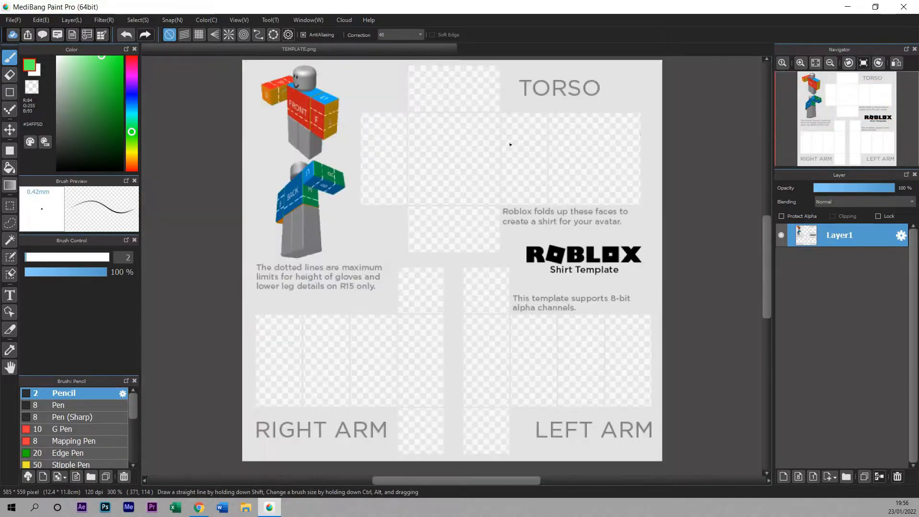
pyautogui.scroll(3, 509, 143)
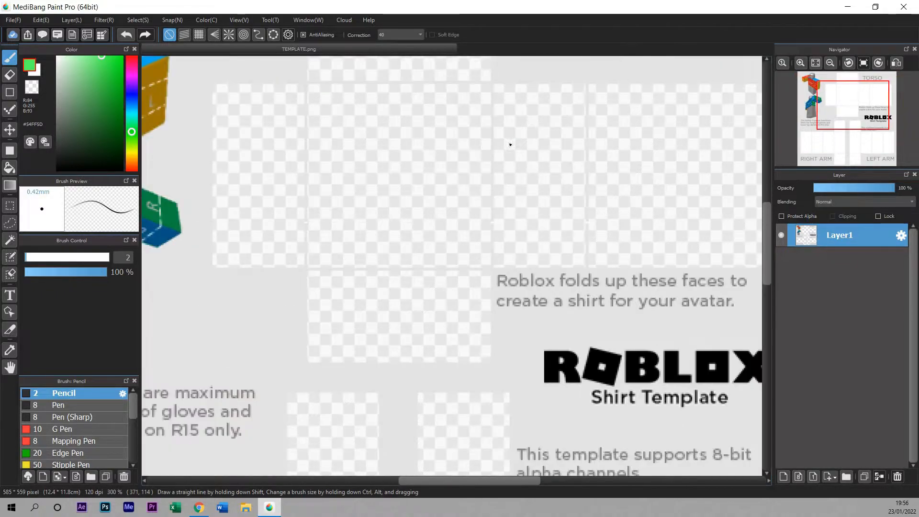
pyautogui.moveTo(767, 218); pyautogui.dragTo(768, 193)
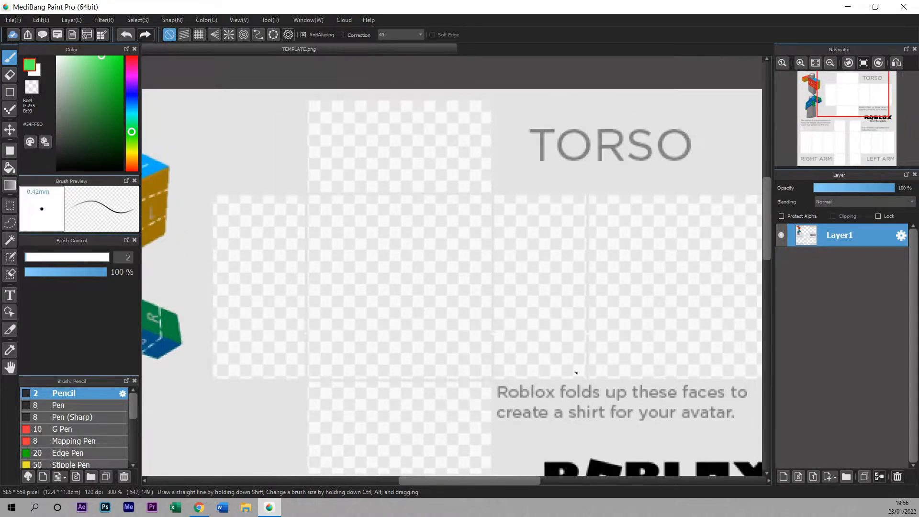
pyautogui.hscroll(2, 465, 485)
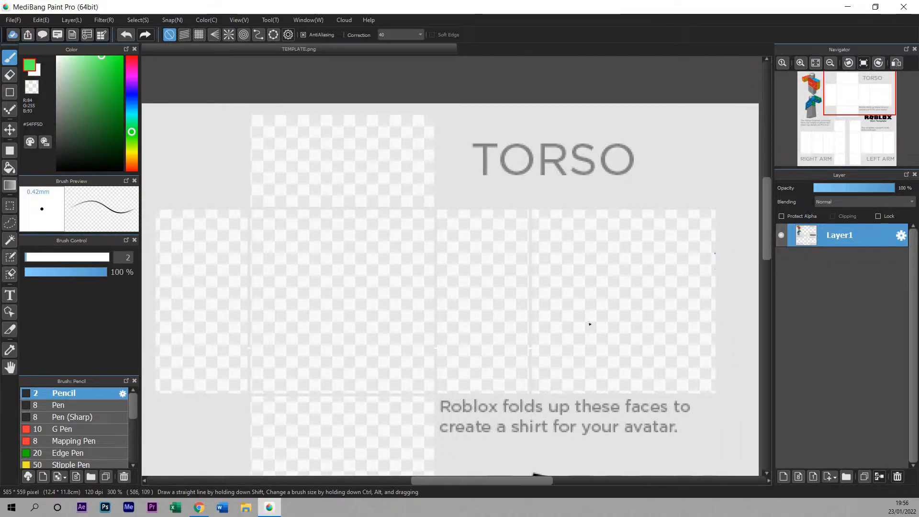
pyautogui.click(782, 477)
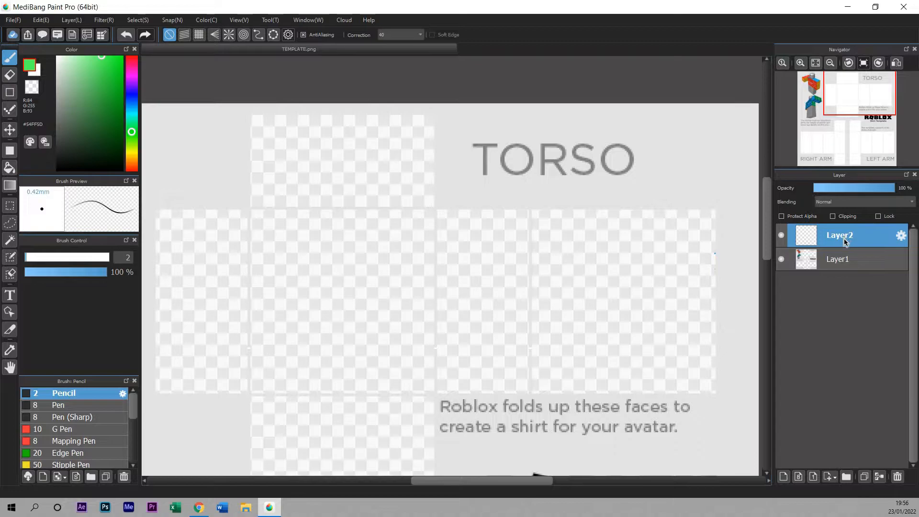
pyautogui.moveTo(845, 245); pyautogui.dragTo(825, 273)
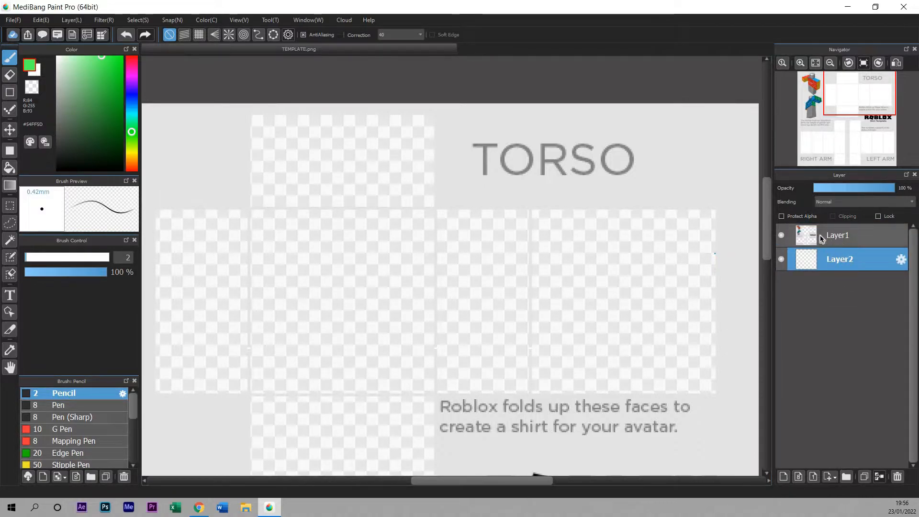
pyautogui.click(838, 237)
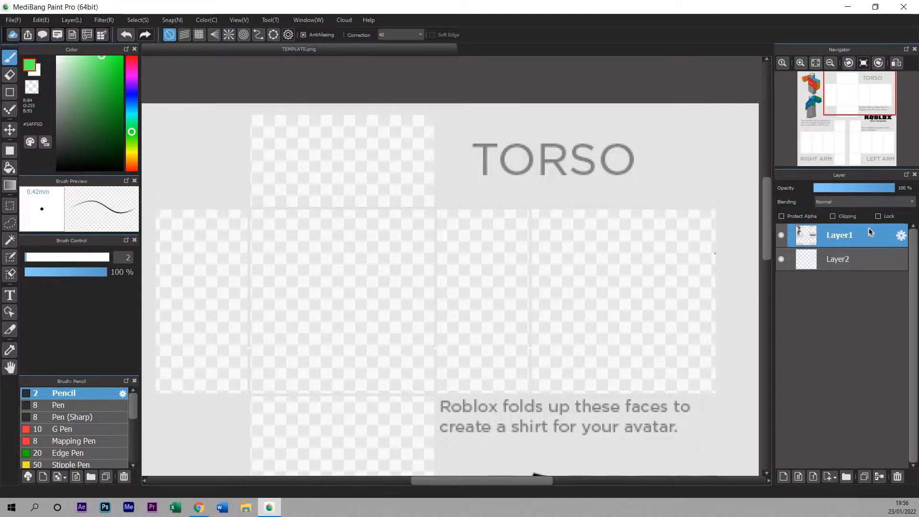
pyautogui.click(878, 216)
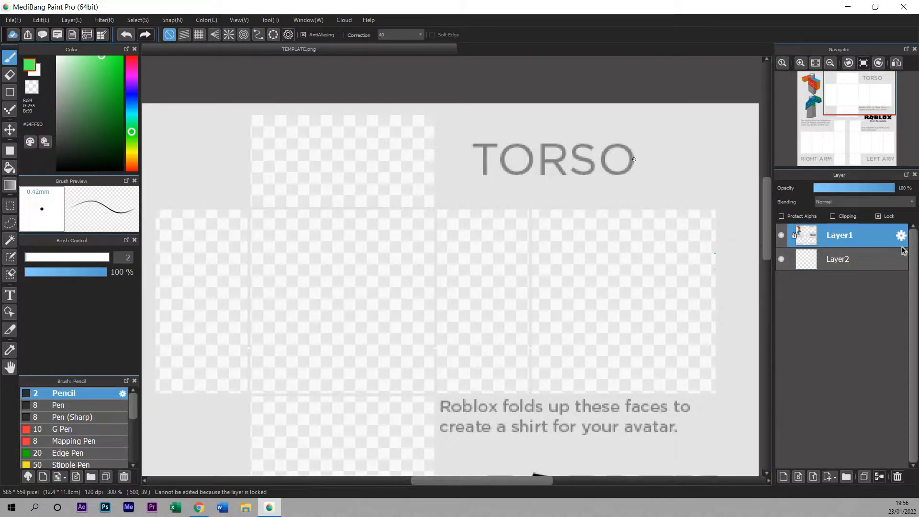
# - Test a green stroke on Layer2 and undo it, and set the drawing colour to black (#000000)
pyautogui.click(824, 259)
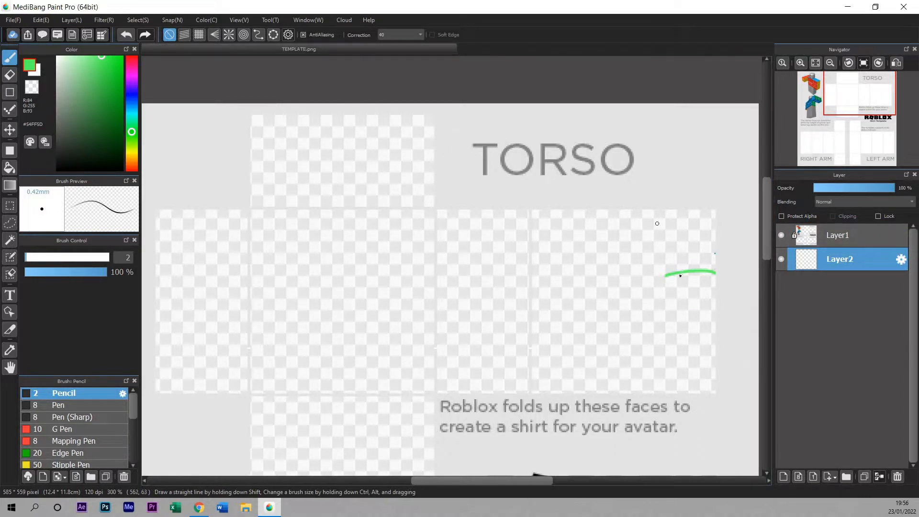
pyautogui.hotkey('ctrl', 'z')
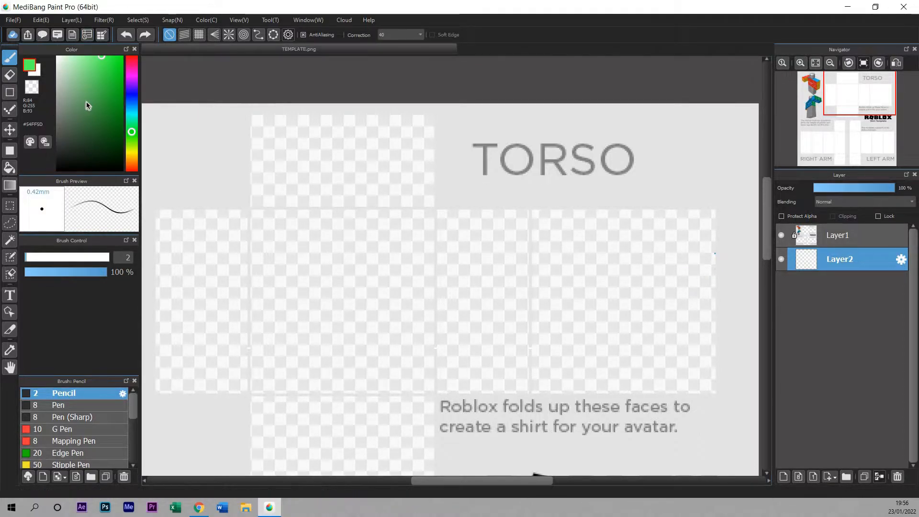
pyautogui.moveTo(82, 97); pyautogui.dragTo(36, 133)
pyautogui.moveTo(27, 166); pyautogui.dragTo(18, 191)
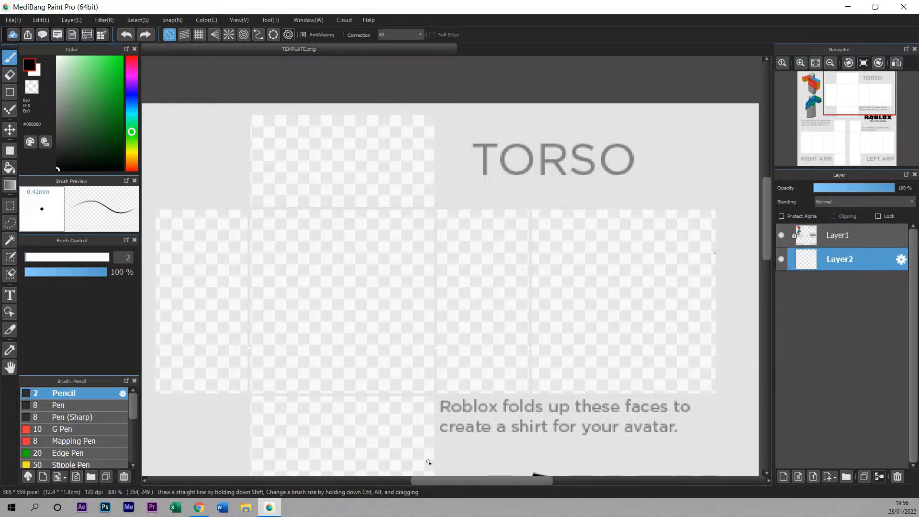
# - Turn on the grid-style cross snap and draw a straight black horizontal line across the lower part of all torso panels on Layer2
pyautogui.moveTo(455, 481)
pyautogui.mouseDown()
pyautogui.moveTo(438, 480)
pyautogui.moveTo(455, 481)
pyautogui.mouseUp()
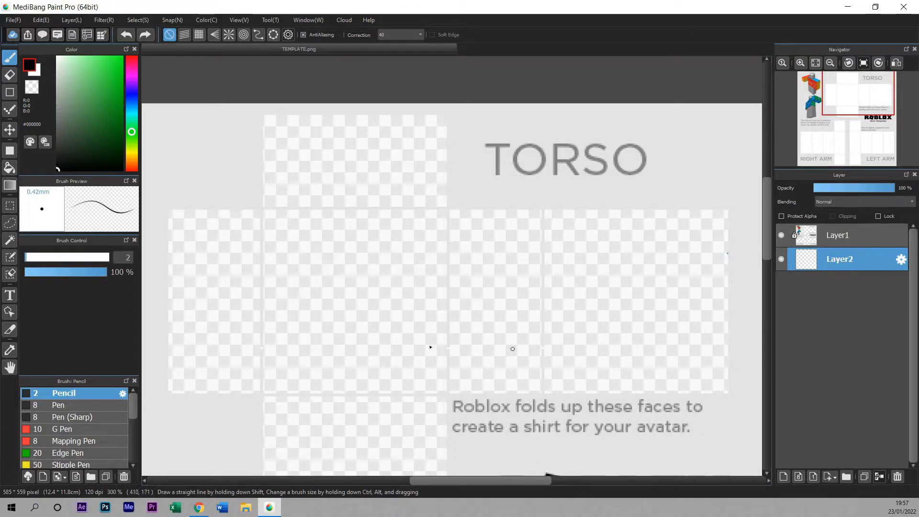
pyautogui.click(201, 36)
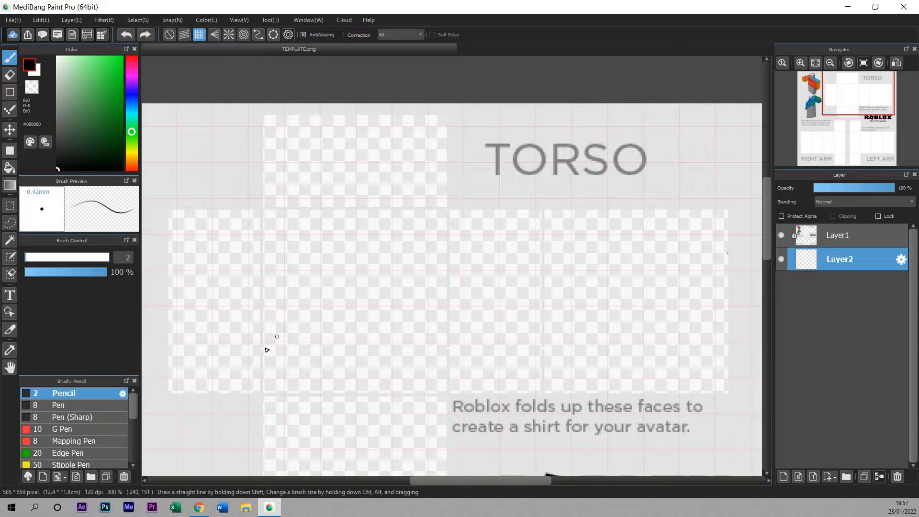
pyautogui.moveTo(262, 349); pyautogui.dragTo(284, 348)
pyautogui.moveTo(460, 358); pyautogui.dragTo(729, 383)
pyautogui.moveTo(217, 377); pyautogui.dragTo(167, 379)
pyautogui.scroll(4, 446, 351)
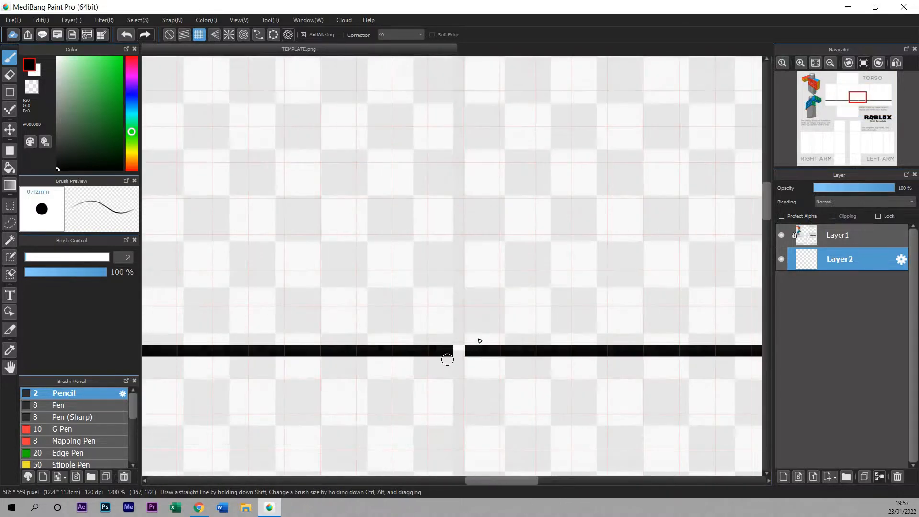
# - Undo the horizontal line and redraw it straight and black slightly higher across all the torso panels
pyautogui.scroll(2, 470, 351)
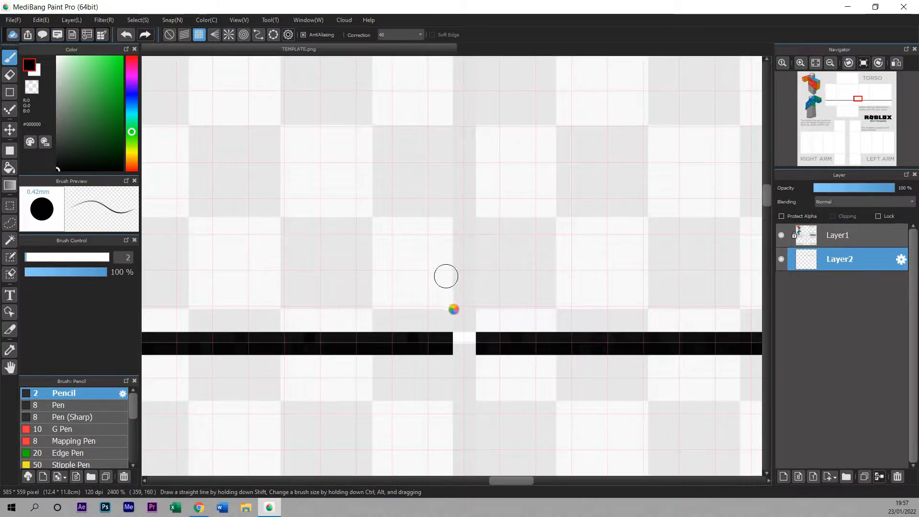
pyautogui.scroll(-10, 454, 310)
pyautogui.scroll(3, 456, 313)
pyautogui.scroll(-2, 455, 313)
pyautogui.scroll(3, 394, 309)
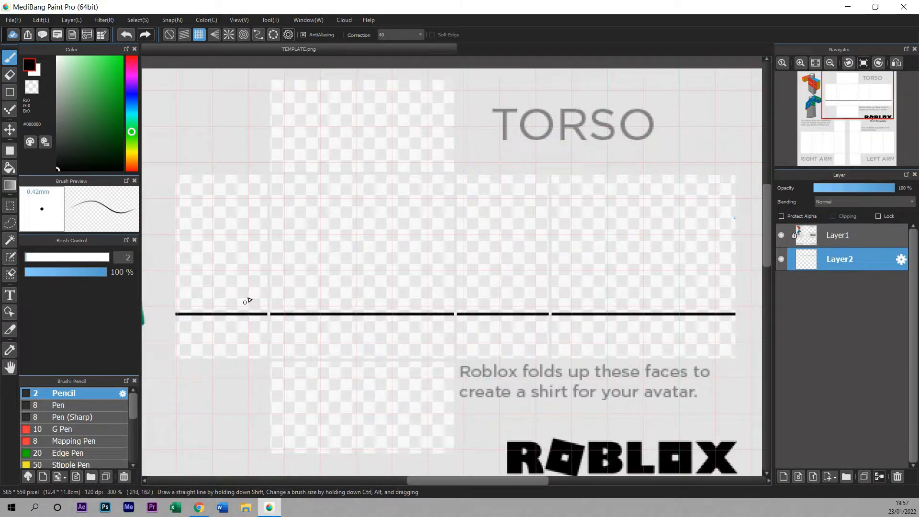
pyautogui.hotkey('ctrl', 'z')
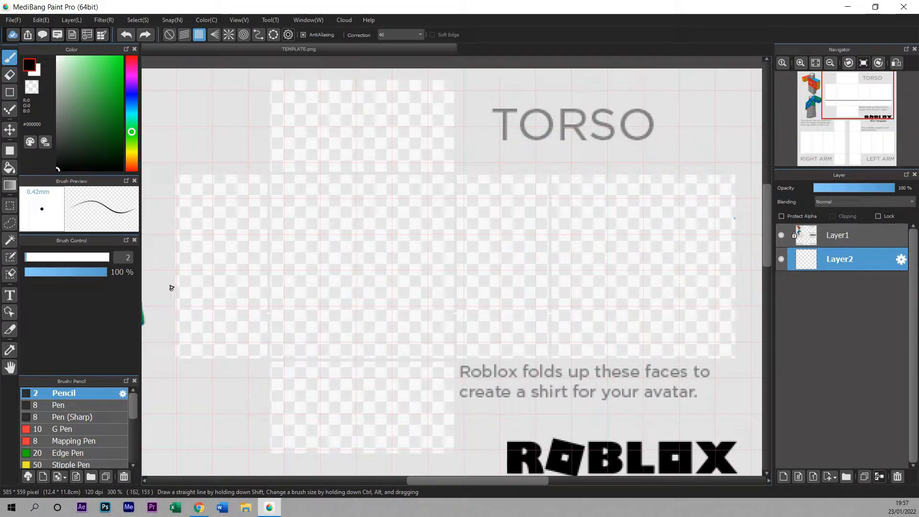
pyautogui.moveTo(170, 285); pyautogui.dragTo(732, 309)
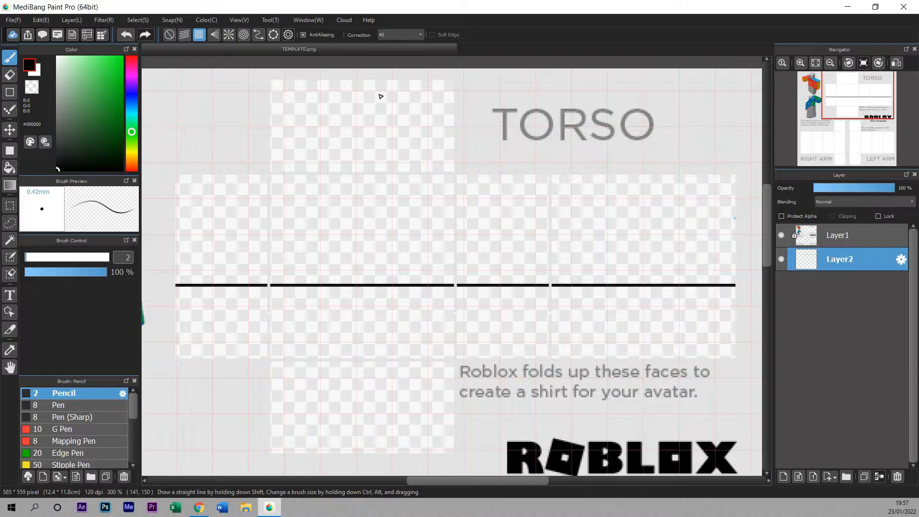
# - Turn on the ellipse snap and enlarge its circular guide over the upper front of the torso, keeping the horizontal line
pyautogui.scroll(1, 371, 100)
pyautogui.scroll(-1, 371, 107)
pyautogui.scroll(1, 364, 125)
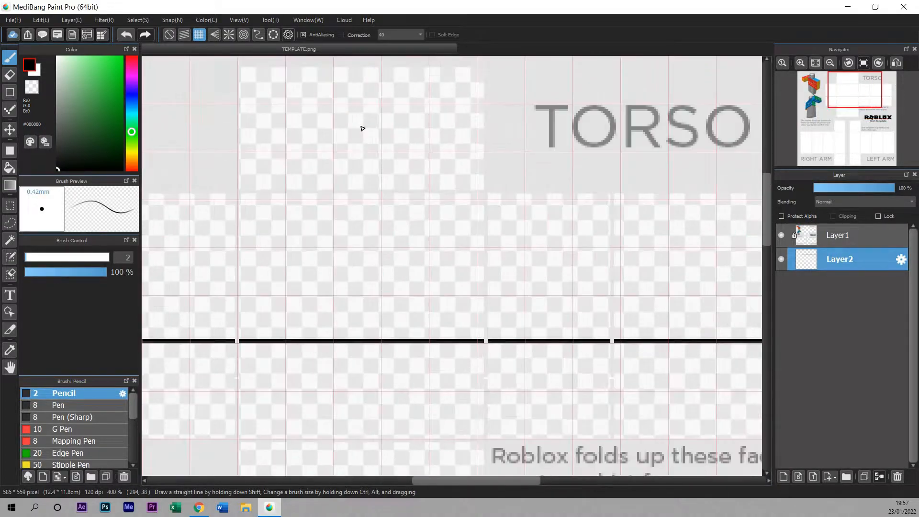
pyautogui.scroll(1, 367, 128)
pyautogui.click(274, 35)
pyautogui.scroll(-2, 260, 234)
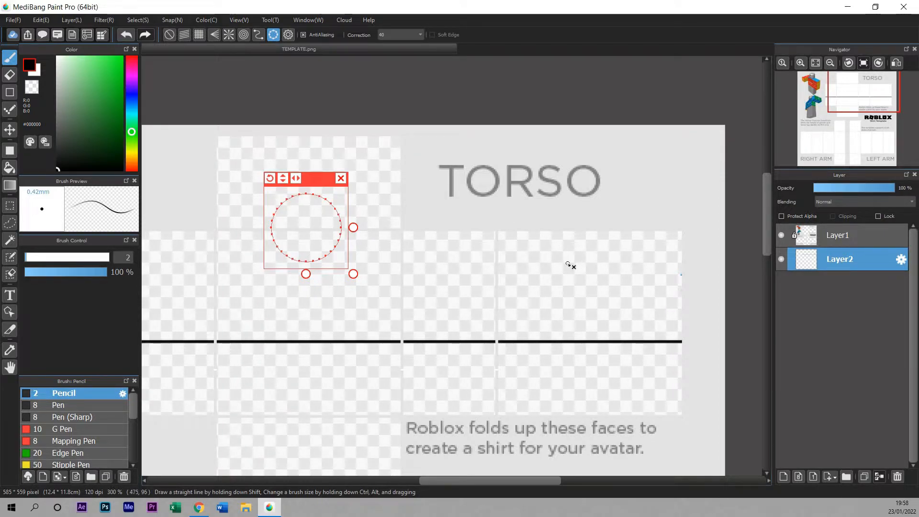
pyautogui.hotkey('ctrl', 'z')
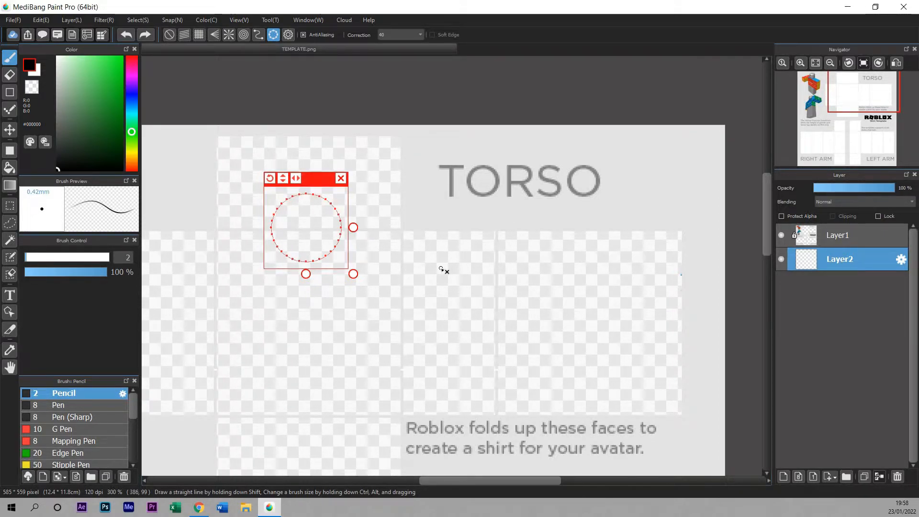
pyautogui.click(145, 35)
pyautogui.moveTo(312, 182); pyautogui.dragTo(318, 180)
pyautogui.scroll(1, 329, 228)
pyautogui.moveTo(376, 242)
pyautogui.mouseDown()
pyautogui.moveTo(412, 240)
pyautogui.moveTo(388, 247)
pyautogui.mouseUp()
pyautogui.moveTo(313, 298); pyautogui.dragTo(309, 312)
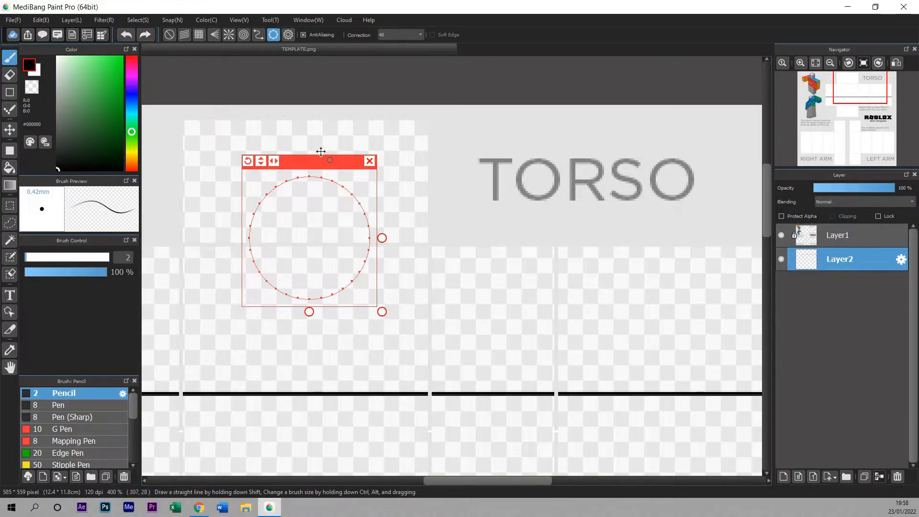
# - Flatten the ellipse guide into a wide oval and centre it over the seam between the front torso panel and the panel above it
pyautogui.moveTo(321, 151); pyautogui.dragTo(315, 144)
pyautogui.hscroll(-5, 427, 441)
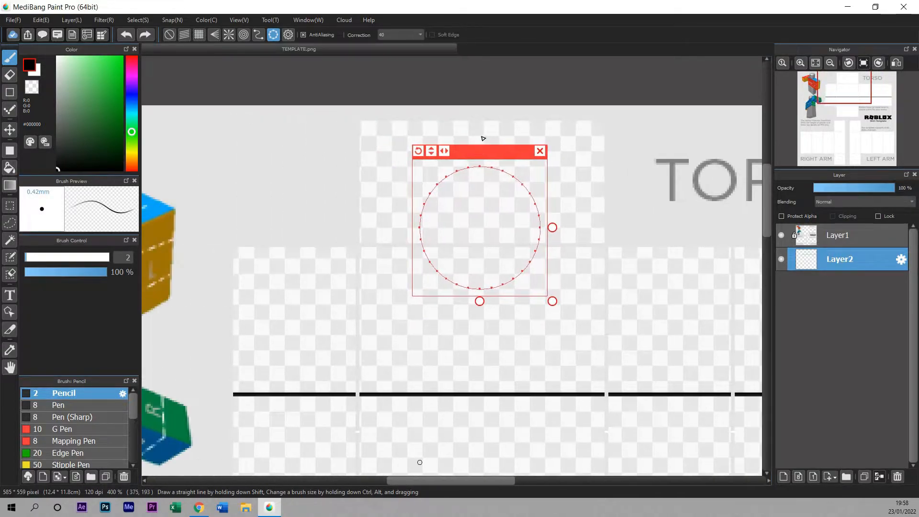
pyautogui.moveTo(484, 139); pyautogui.dragTo(487, 148)
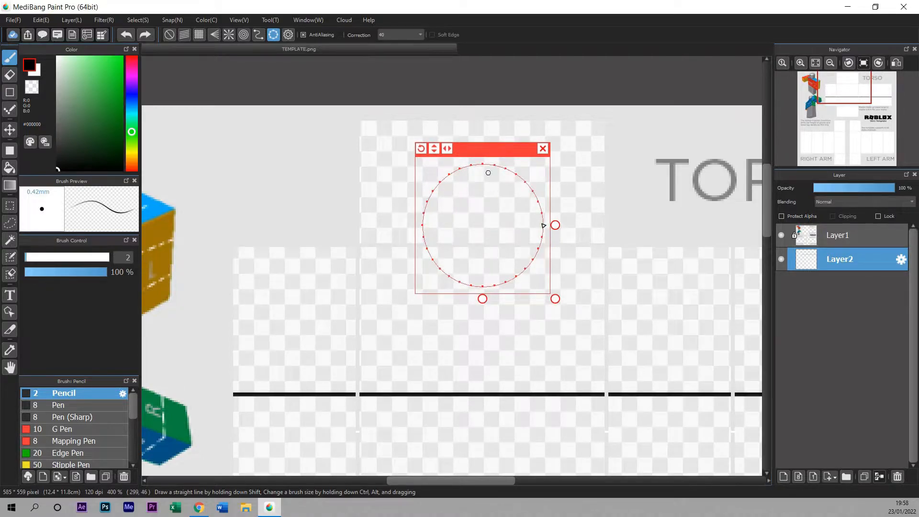
pyautogui.moveTo(483, 302); pyautogui.dragTo(482, 282)
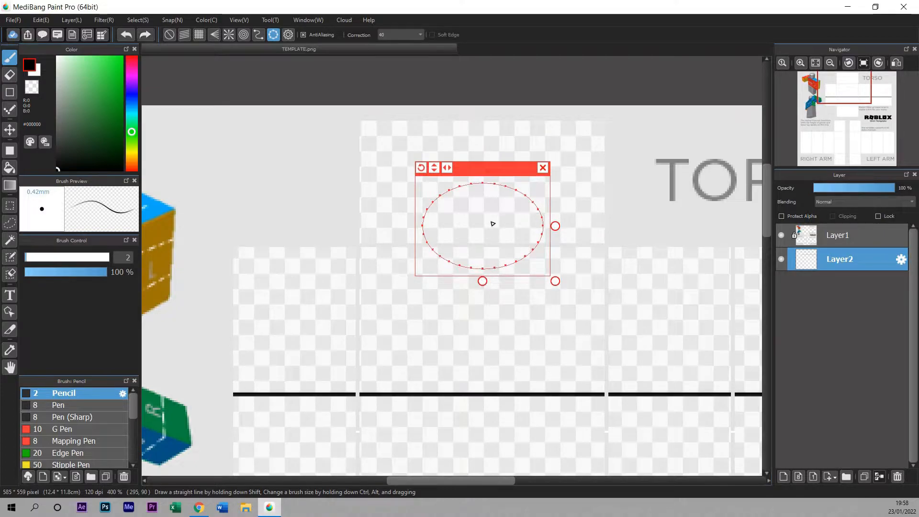
pyautogui.moveTo(495, 176); pyautogui.dragTo(496, 181)
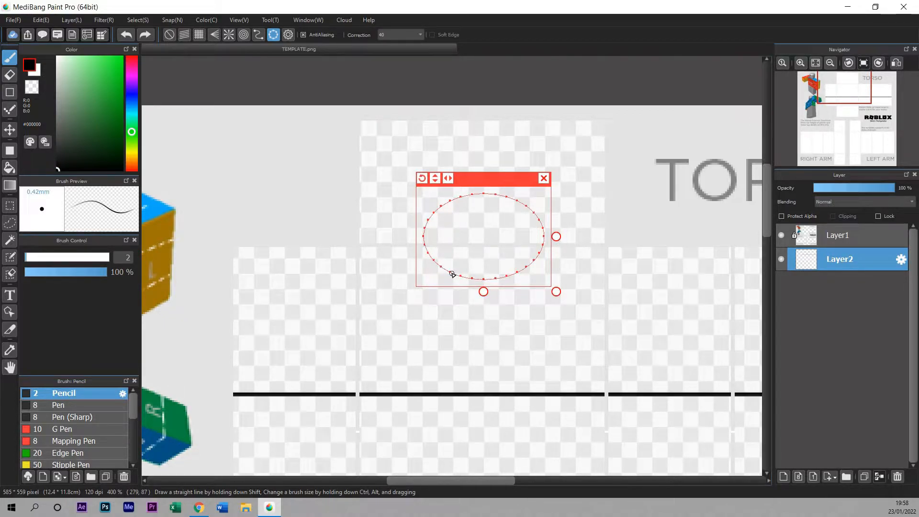
# - Trace the full oval guide in black as the shirt's neckline on Layer2, and turn the ellipse snap off
pyautogui.moveTo(473, 281)
pyautogui.mouseDown()
pyautogui.moveTo(535, 277)
pyautogui.moveTo(556, 251)
pyautogui.moveTo(547, 209)
pyautogui.moveTo(488, 181)
pyautogui.moveTo(406, 172)
pyautogui.mouseUp()
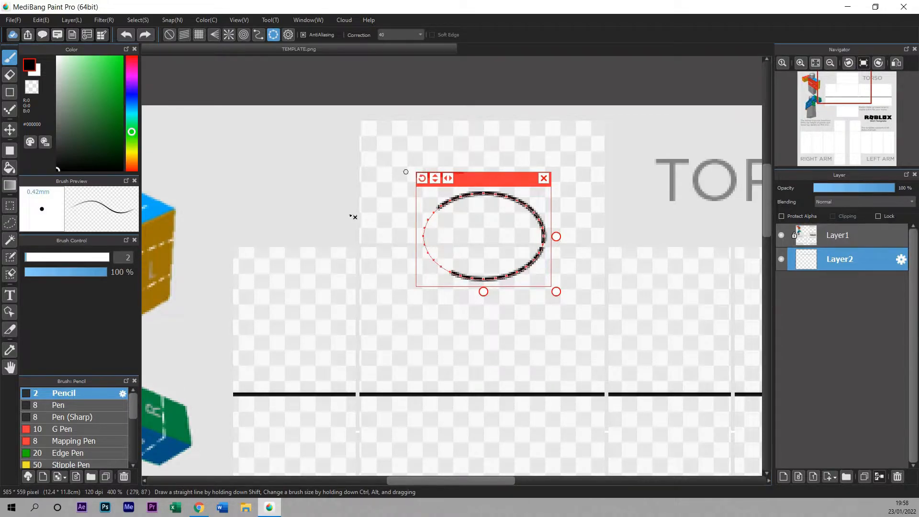
pyautogui.click(544, 178)
pyautogui.scroll(3, 500, 165)
pyautogui.scroll(-4, 498, 170)
pyautogui.scroll(1, 479, 187)
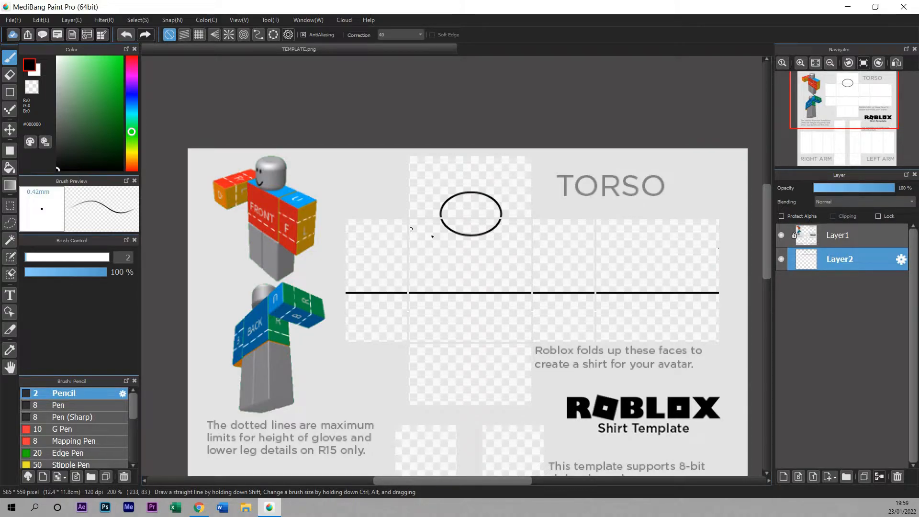
pyautogui.scroll(2, 486, 244)
pyautogui.scroll(-5, 445, 164)
pyautogui.scroll(5, 512, 267)
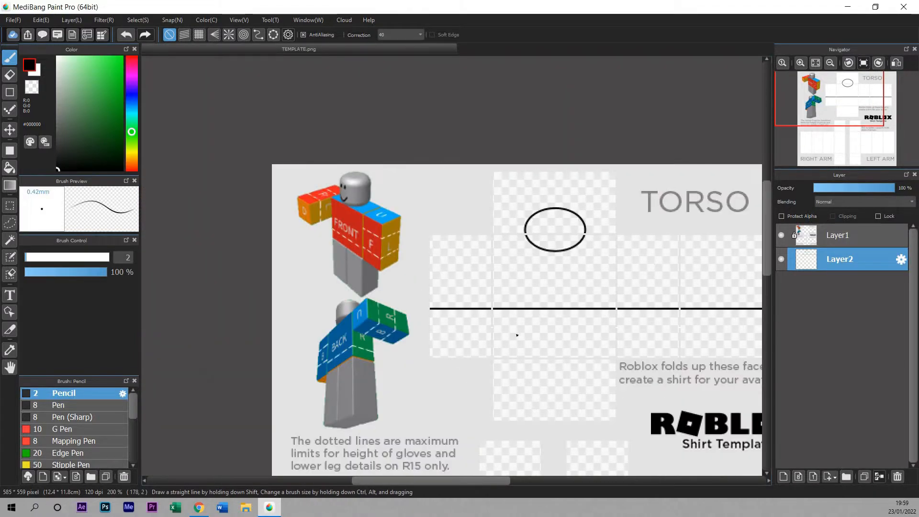
pyautogui.moveTo(458, 481); pyautogui.dragTo(479, 481)
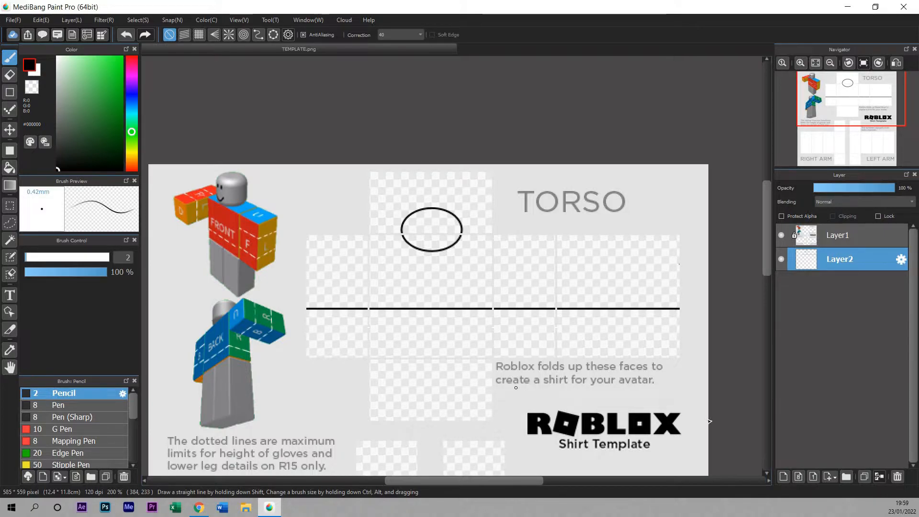
# - Add a new layer beneath Layer2 and make a rectangular selection around the torso panels above the horizontal line
pyautogui.click(784, 476)
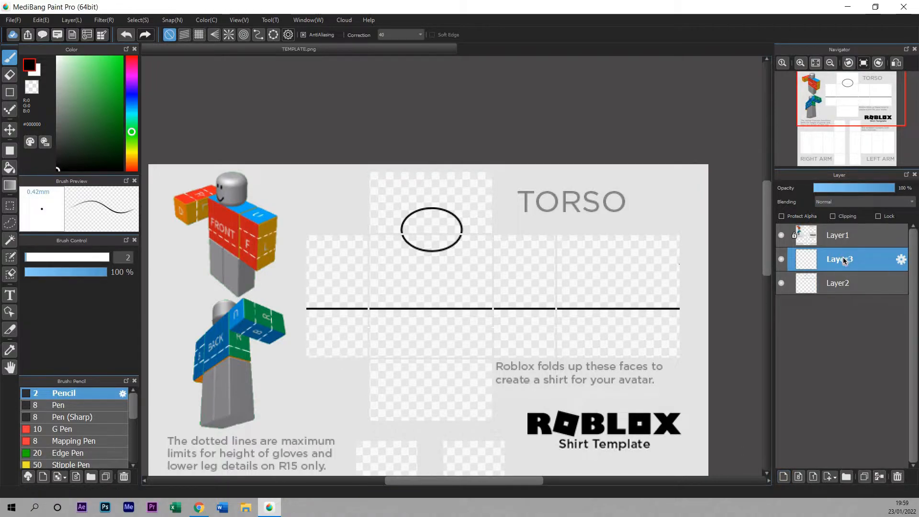
pyautogui.moveTo(846, 283); pyautogui.dragTo(849, 295)
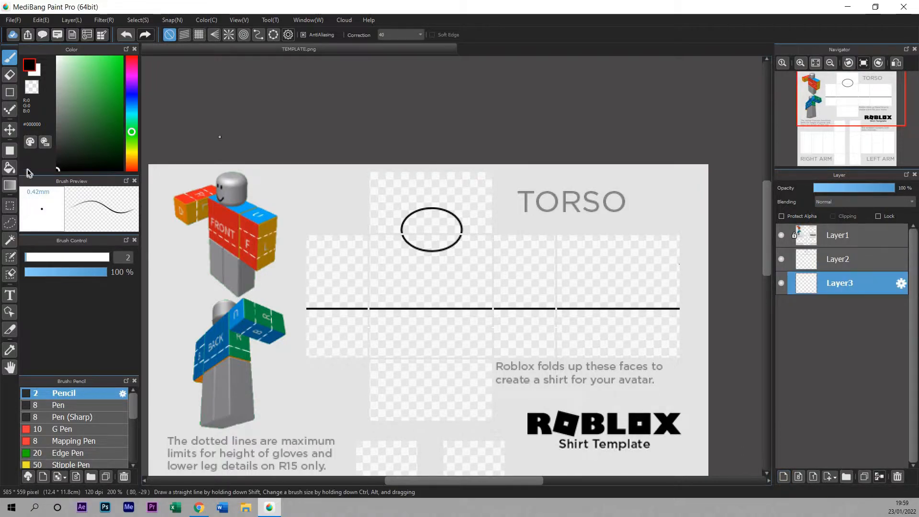
pyautogui.click(10, 205)
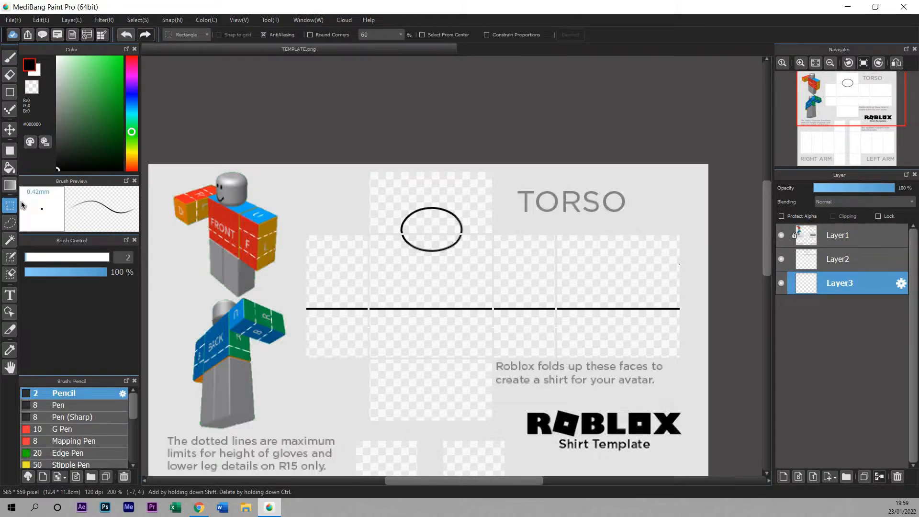
pyautogui.moveTo(275, 155); pyautogui.dragTo(692, 314)
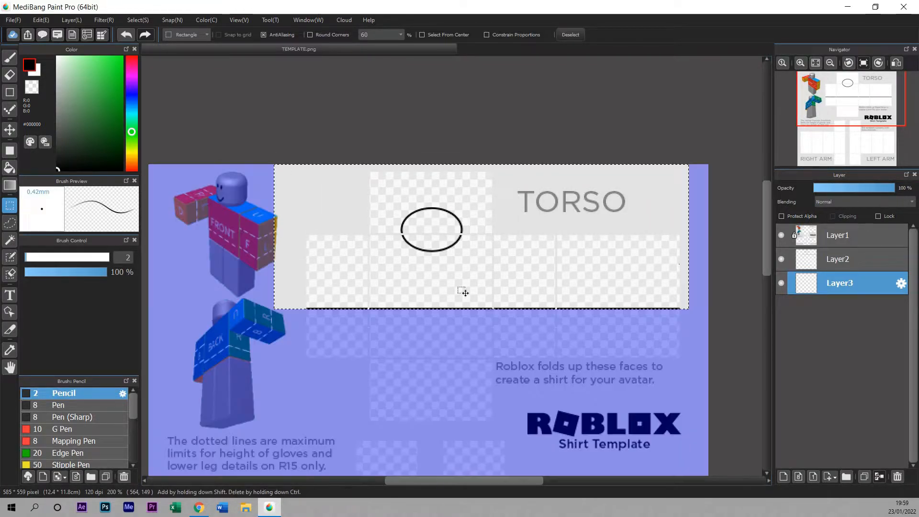
# - Switch to the Watercolor (Wet) brush at size 80 and set the drawing colour to light green (#C2FFC5)
pyautogui.click(11, 58)
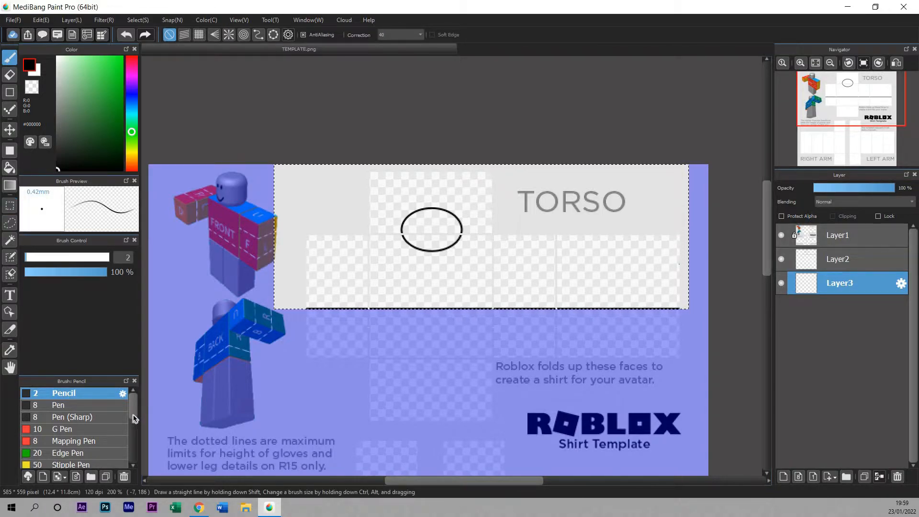
pyautogui.scroll(-4, 129, 421)
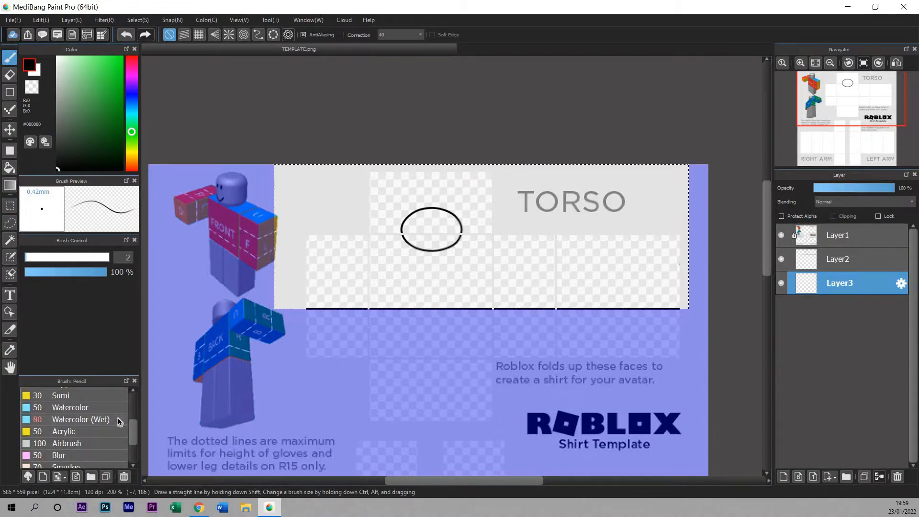
pyautogui.click(119, 421)
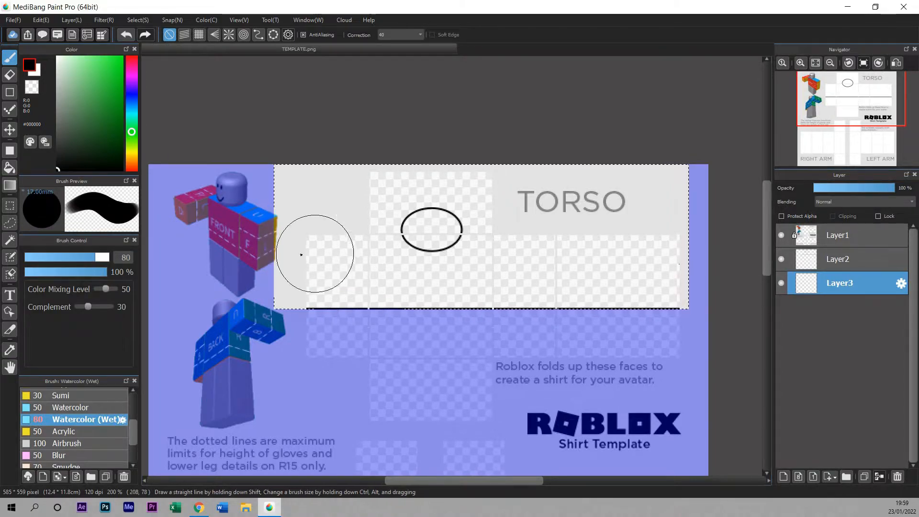
pyautogui.moveTo(79, 51); pyautogui.dragTo(71, 50)
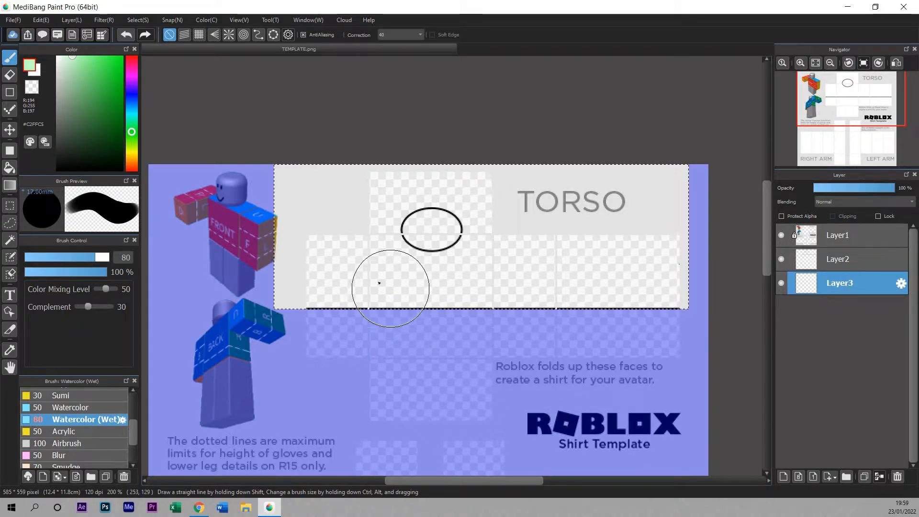
# - Paint all the selected torso panels above the line light green on Layer3, and clear the selection
pyautogui.moveTo(340, 279)
pyautogui.mouseDown()
pyautogui.moveTo(321, 265)
pyautogui.moveTo(314, 241)
pyautogui.mouseUp()
pyautogui.moveTo(381, 244)
pyautogui.mouseDown()
pyautogui.moveTo(461, 239)
pyautogui.moveTo(475, 258)
pyautogui.moveTo(405, 302)
pyautogui.moveTo(536, 282)
pyautogui.moveTo(676, 279)
pyautogui.moveTo(643, 243)
pyautogui.moveTo(688, 278)
pyautogui.mouseUp()
pyautogui.moveTo(447, 170)
pyautogui.mouseDown()
pyautogui.moveTo(342, 180)
pyautogui.moveTo(355, 216)
pyautogui.moveTo(368, 210)
pyautogui.mouseUp()
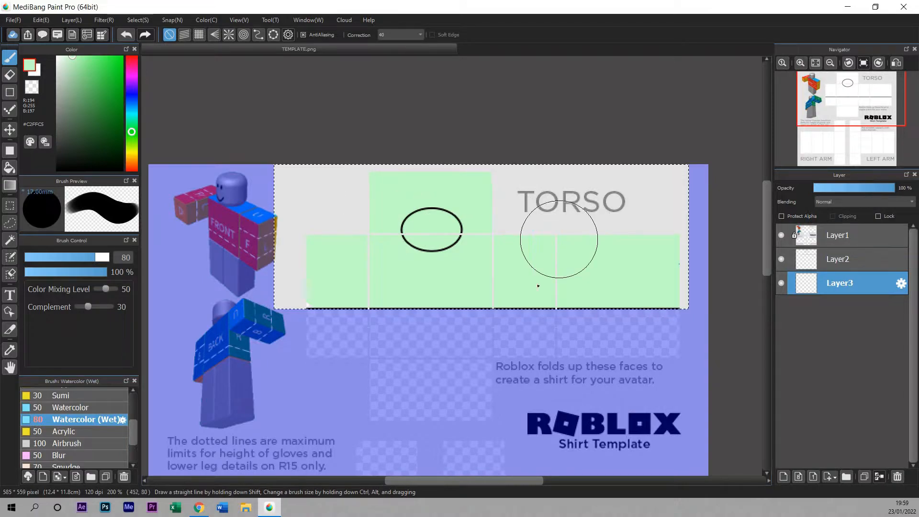
pyautogui.click(9, 206)
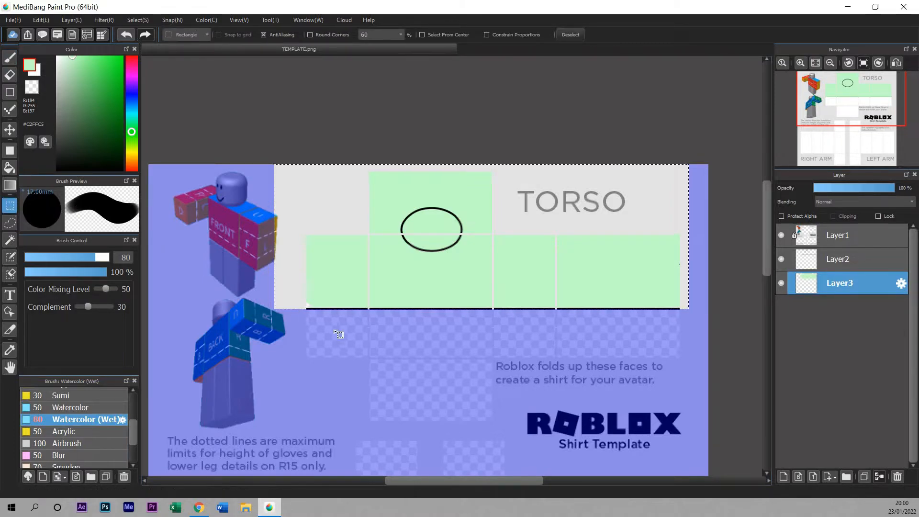
pyautogui.click(347, 339)
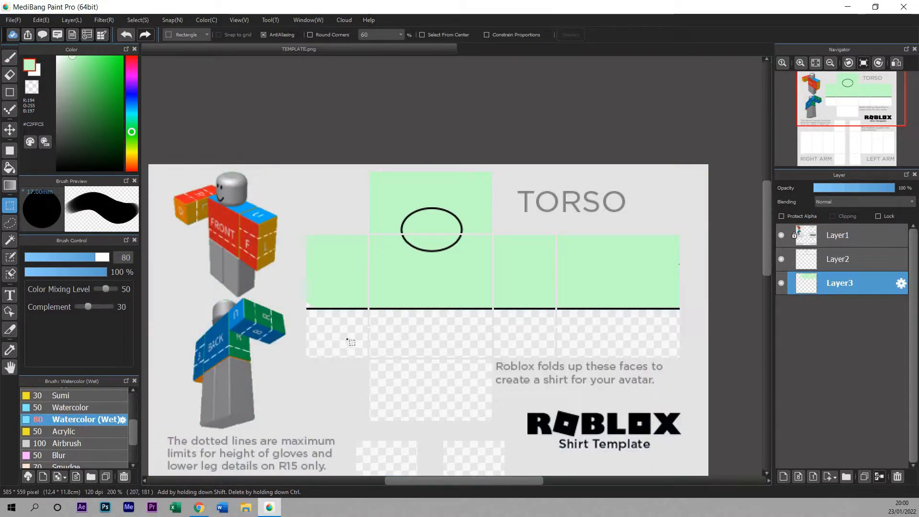
# - Reduce the brush size to 6.7 and fill the unpainted lower corner of the leftmost torso panel with light green
pyautogui.scroll(5, 338, 339)
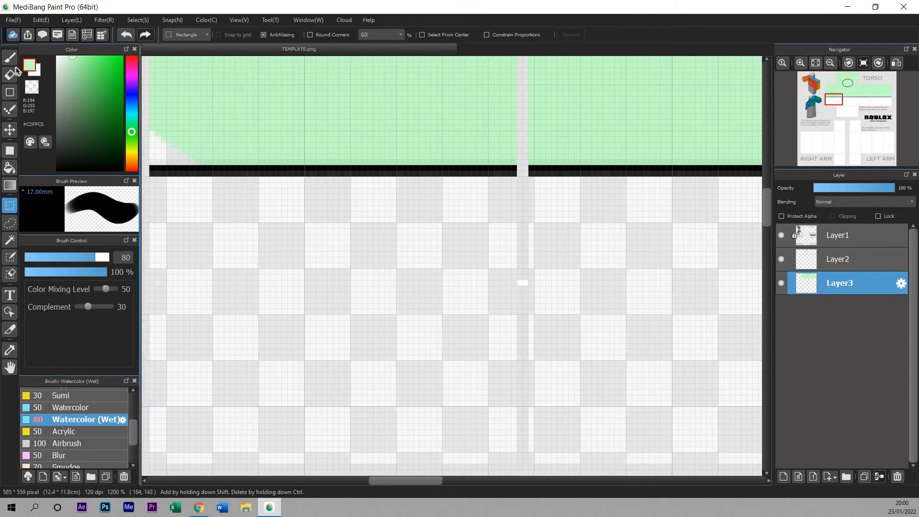
pyautogui.press('b')
pyautogui.scroll(-6, 268, 211)
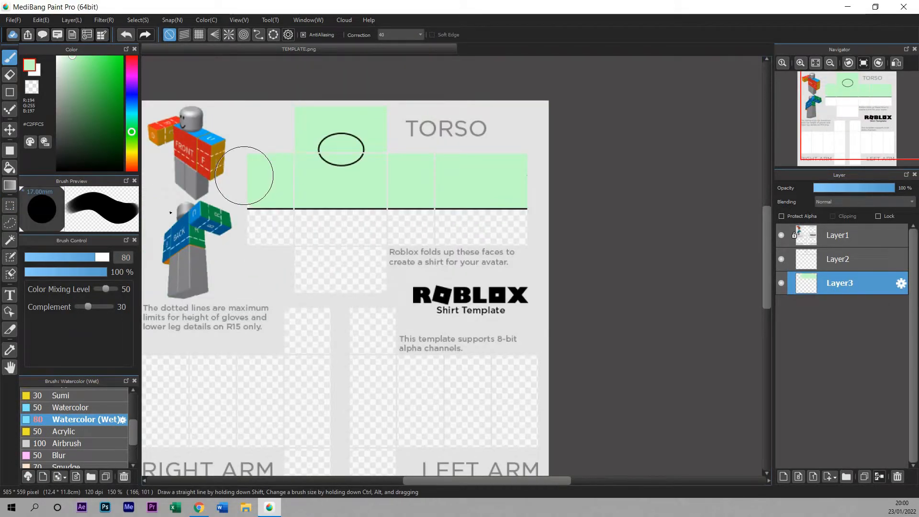
pyautogui.scroll(1, 244, 175)
pyautogui.moveTo(82, 259); pyautogui.dragTo(30, 260)
pyautogui.scroll(6, 247, 214)
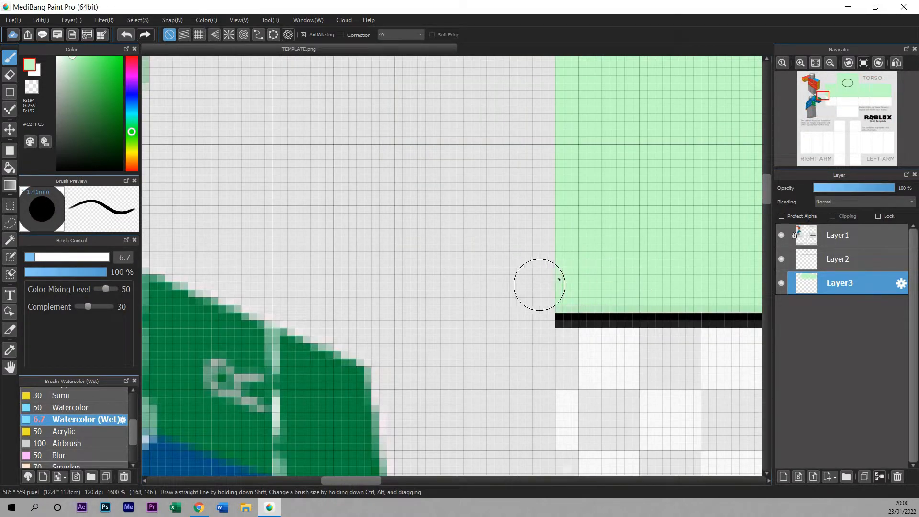
pyautogui.scroll(1, 541, 268)
pyautogui.scroll(-6, 562, 218)
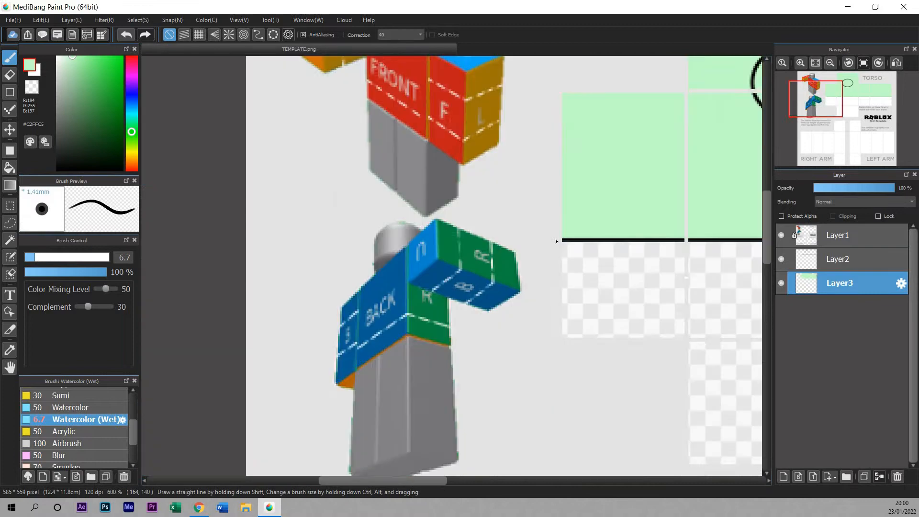
# - Erase the green paint inside the neckline oval on Layer3 with the Eraser at size 10
pyautogui.click(511, 480)
pyautogui.moveTo(769, 213); pyautogui.dragTo(768, 187)
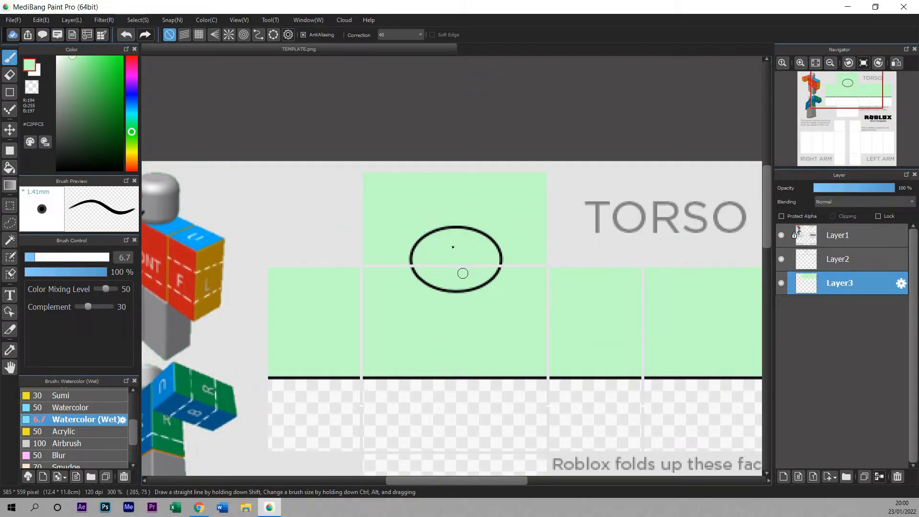
pyautogui.scroll(4, 463, 273)
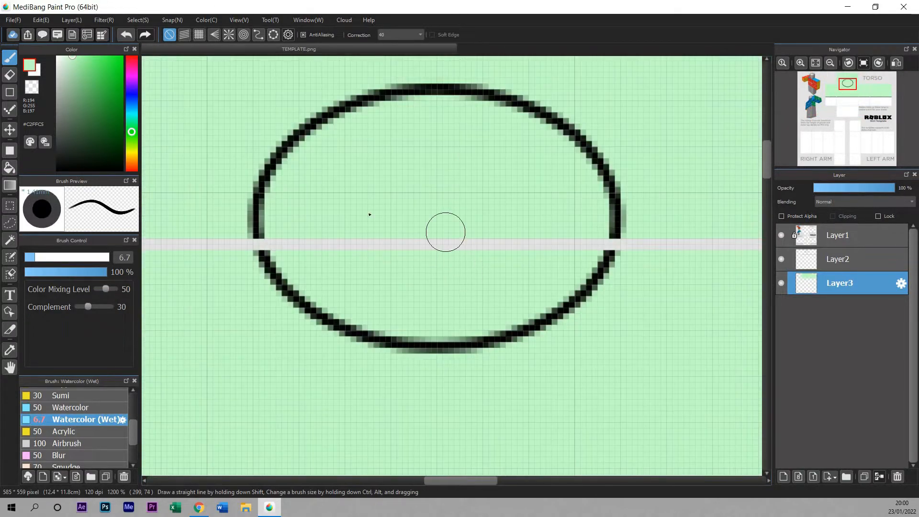
pyautogui.click(10, 76)
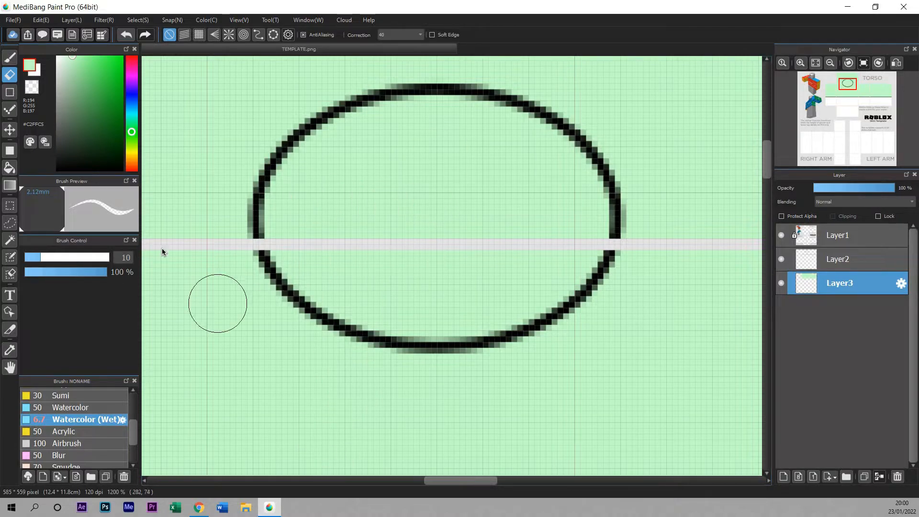
pyautogui.click(461, 204)
pyautogui.moveTo(398, 280)
pyautogui.mouseDown()
pyautogui.moveTo(399, 168)
pyautogui.moveTo(435, 217)
pyautogui.moveTo(397, 165)
pyautogui.moveTo(383, 257)
pyautogui.moveTo(435, 166)
pyautogui.moveTo(348, 137)
pyautogui.moveTo(327, 143)
pyautogui.moveTo(305, 164)
pyautogui.moveTo(290, 225)
pyautogui.moveTo(295, 190)
pyautogui.moveTo(289, 238)
pyautogui.moveTo(310, 277)
pyautogui.moveTo(356, 307)
pyautogui.moveTo(399, 317)
pyautogui.moveTo(576, 261)
pyautogui.moveTo(587, 239)
pyautogui.moveTo(583, 197)
pyautogui.moveTo(562, 166)
pyautogui.moveTo(507, 129)
pyautogui.moveTo(268, 298)
pyautogui.moveTo(361, 227)
pyautogui.moveTo(347, 239)
pyautogui.moveTo(388, 226)
pyautogui.moveTo(409, 294)
pyautogui.moveTo(542, 236)
pyautogui.moveTo(493, 236)
pyautogui.mouseUp()
pyautogui.scroll(-5, 493, 238)
pyautogui.scroll(2, 493, 239)
pyautogui.scroll(-2, 493, 239)
pyautogui.scroll(2, 499, 230)
pyautogui.scroll(-2, 503, 230)
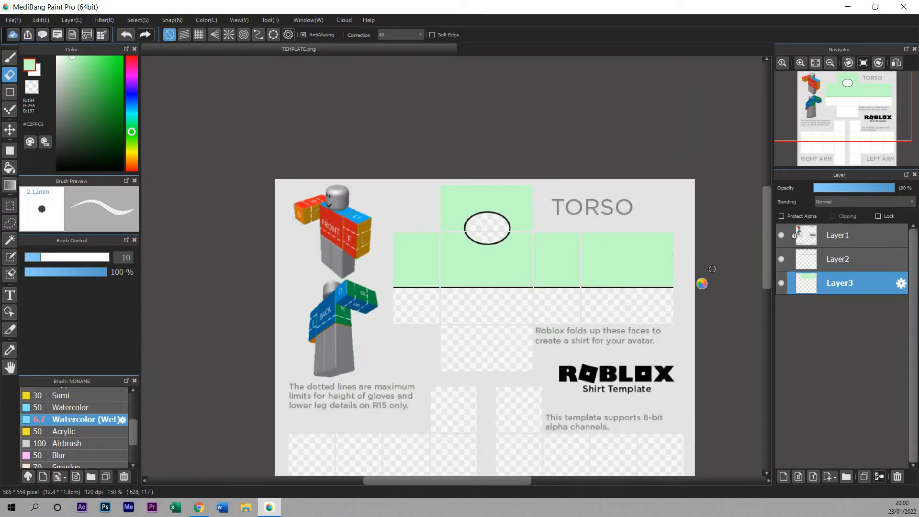
# - Unlock Layer1, erase the stray blue marks at the right edge of the rightmost torso panel, and lock the layer again
pyautogui.scroll(7, 712, 269)
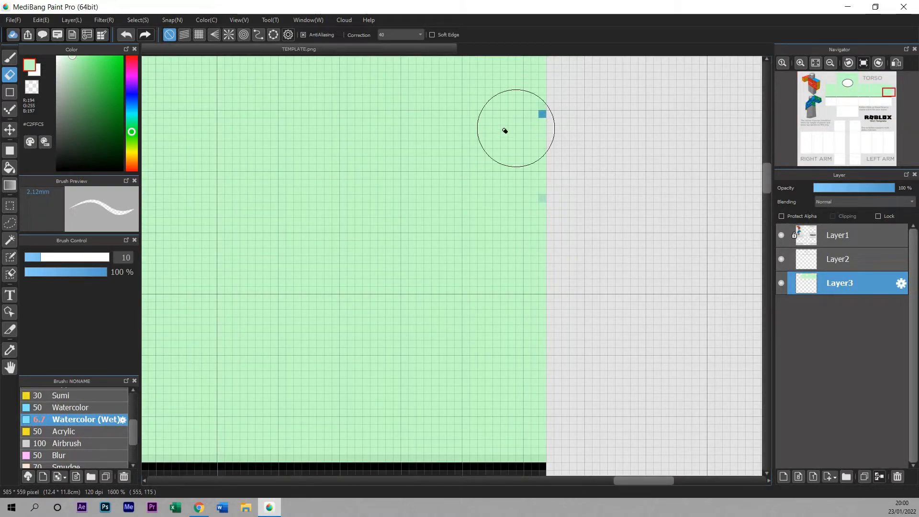
pyautogui.click(862, 233)
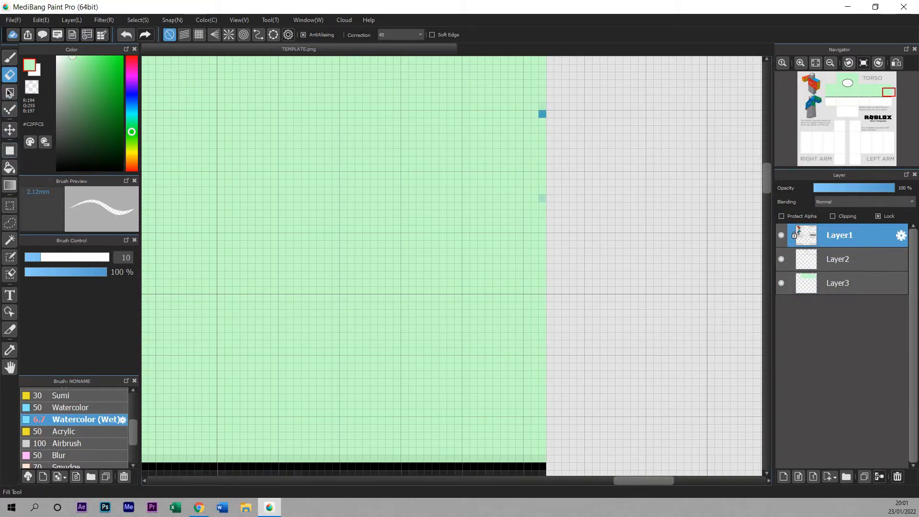
pyautogui.click(880, 217)
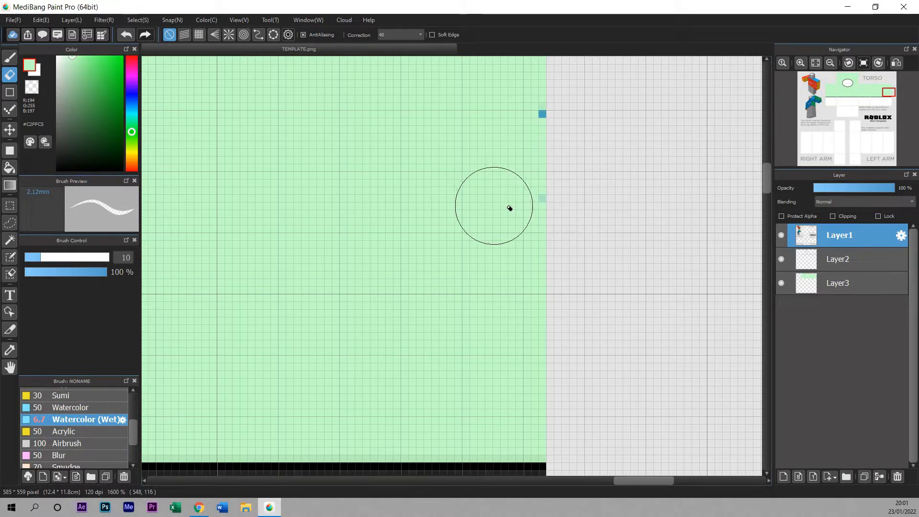
pyautogui.click(506, 123)
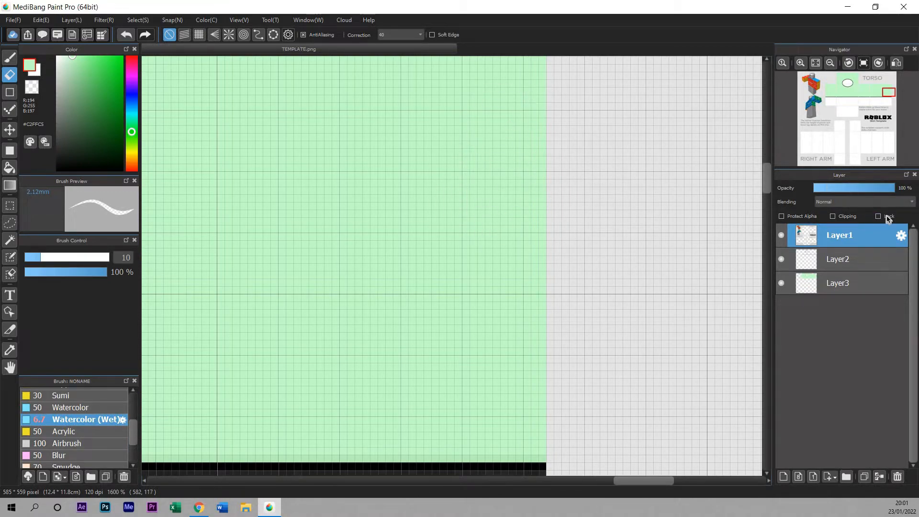
pyautogui.scroll(-5, 499, 230)
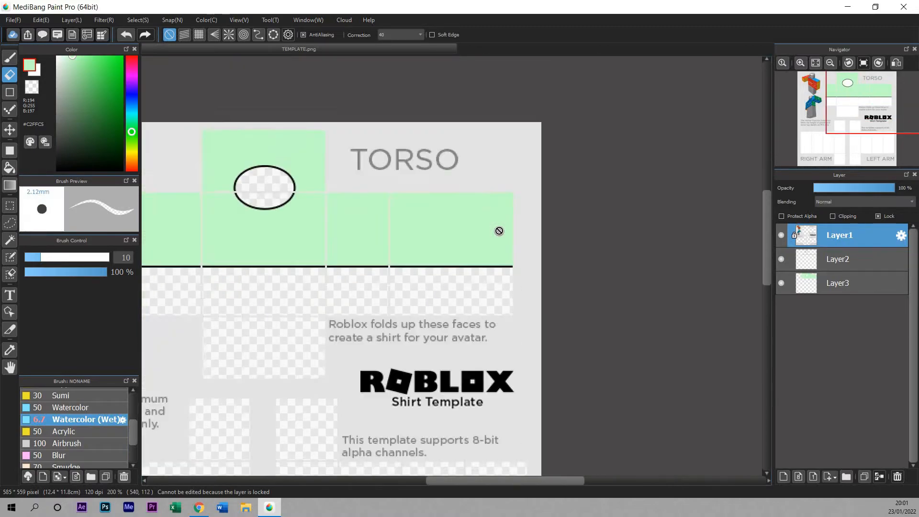
pyautogui.scroll(-2, 492, 235)
pyautogui.scroll(1, 369, 379)
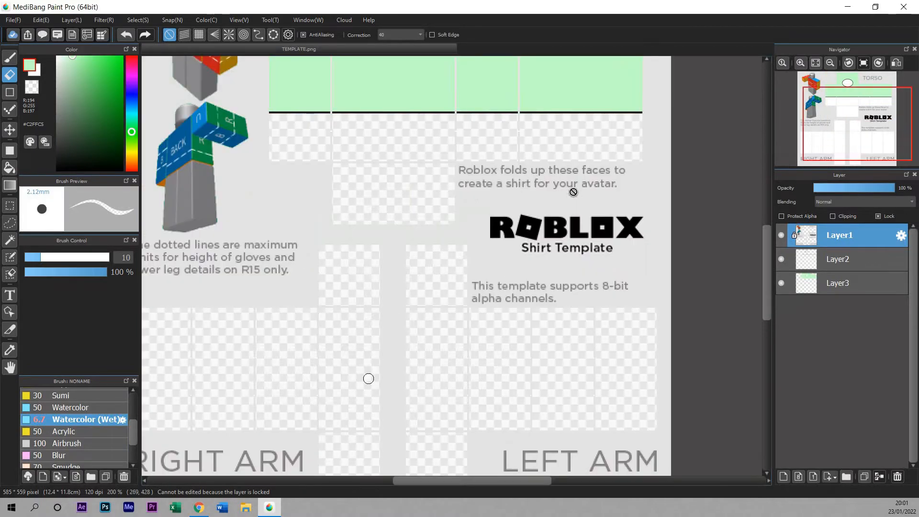
pyautogui.scroll(3, 772, 248)
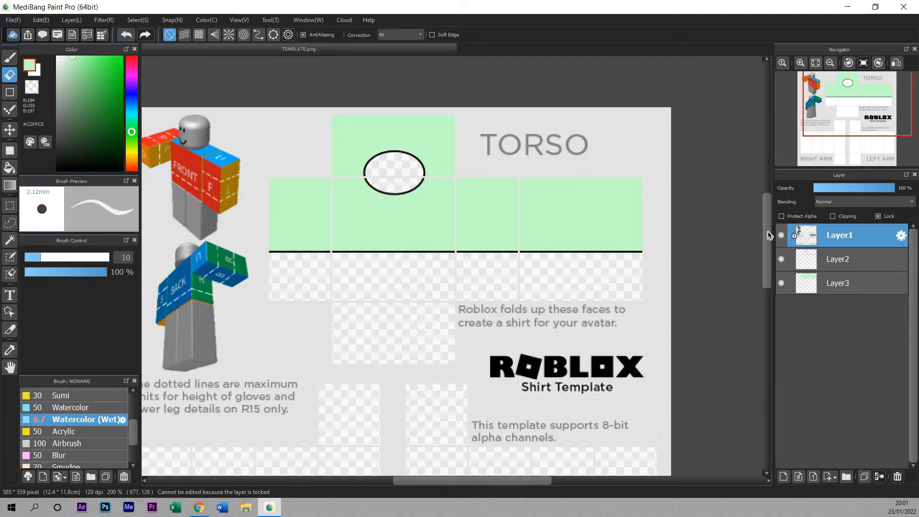
pyautogui.scroll(-5, 768, 234)
pyautogui.scroll(5, 759, 234)
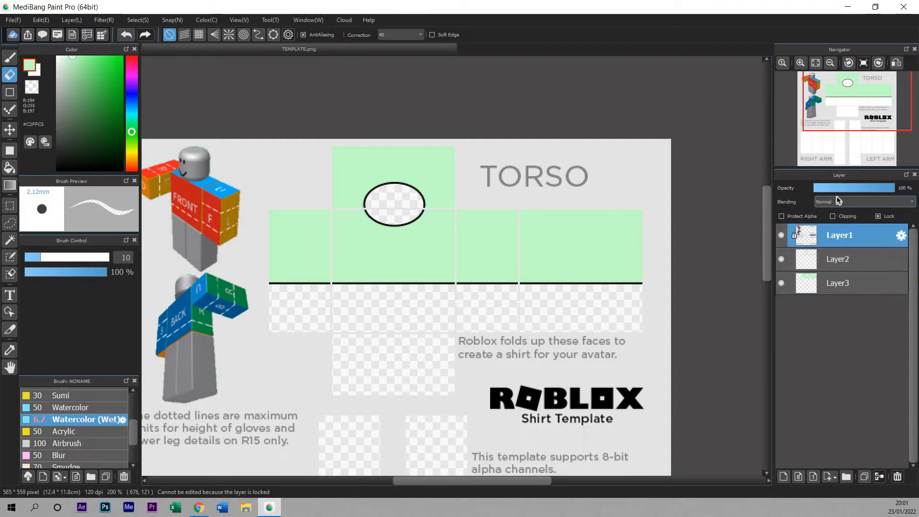
# - Add a new layer directly above Layer3 and enable clipping on it
pyautogui.click(784, 477)
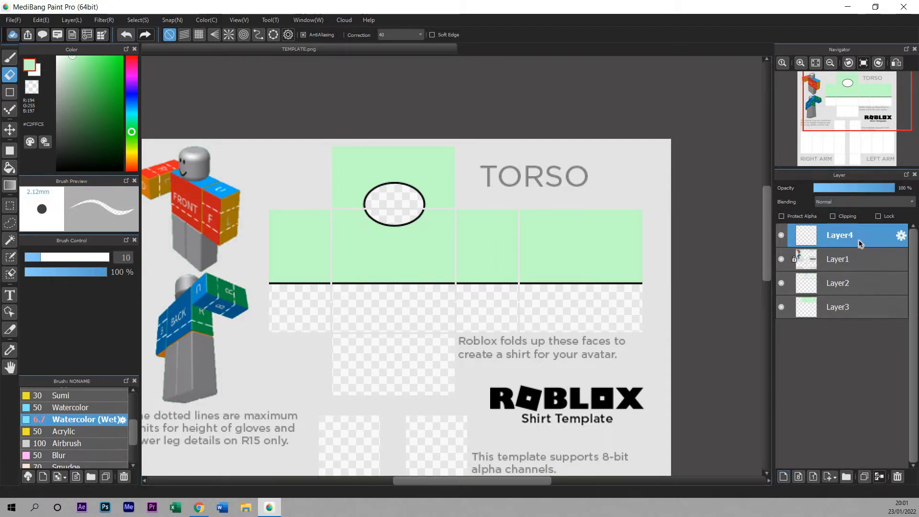
pyautogui.moveTo(866, 268); pyautogui.dragTo(864, 284)
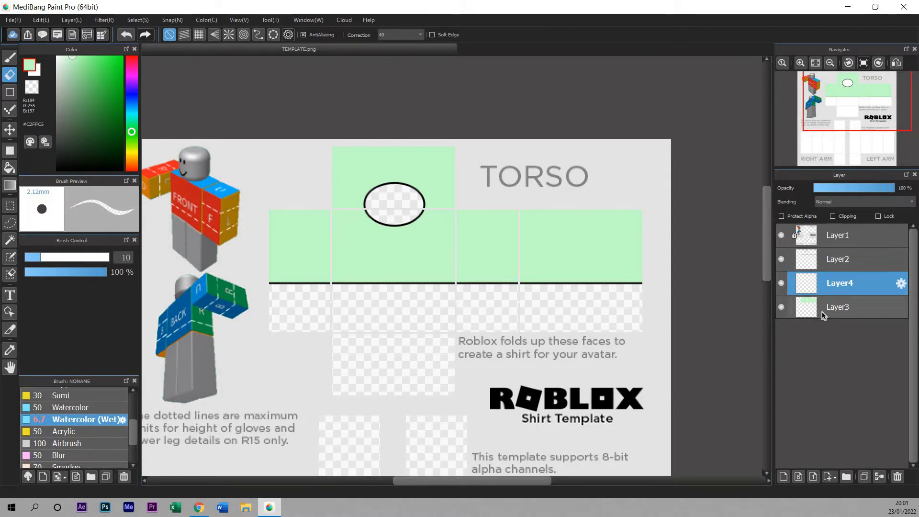
pyautogui.click(836, 217)
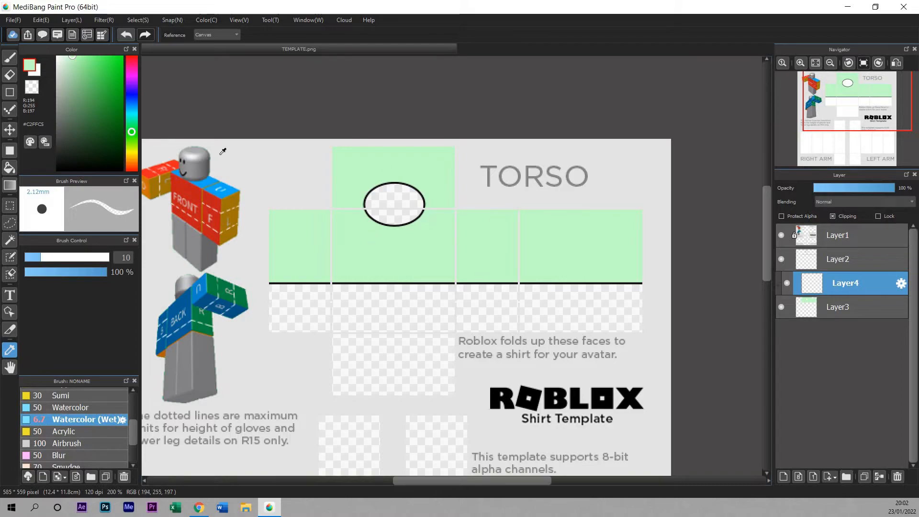
# - Set the drawing colour to dark green (#63AD67) for the Watercolor (Wet) brush and turn on the horizontal/vertical grid snap
pyautogui.moveTo(72, 65); pyautogui.dragTo(84, 92)
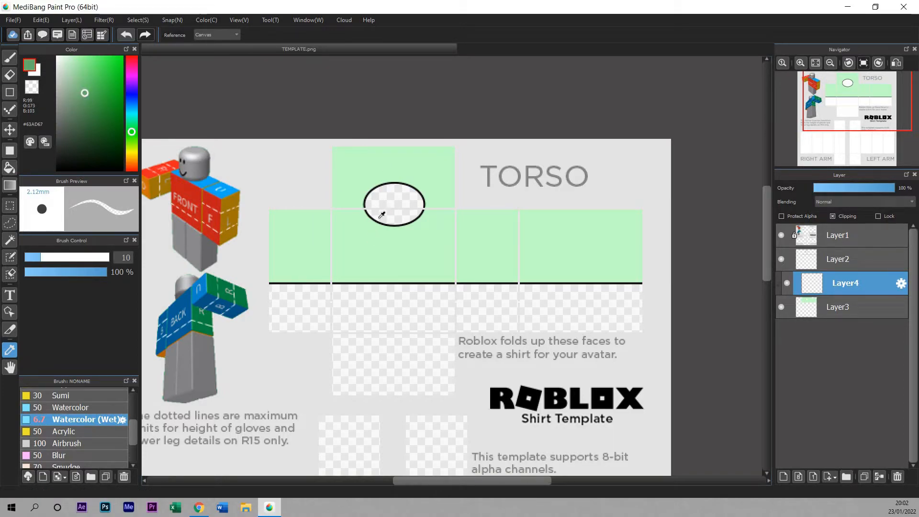
pyautogui.click(11, 59)
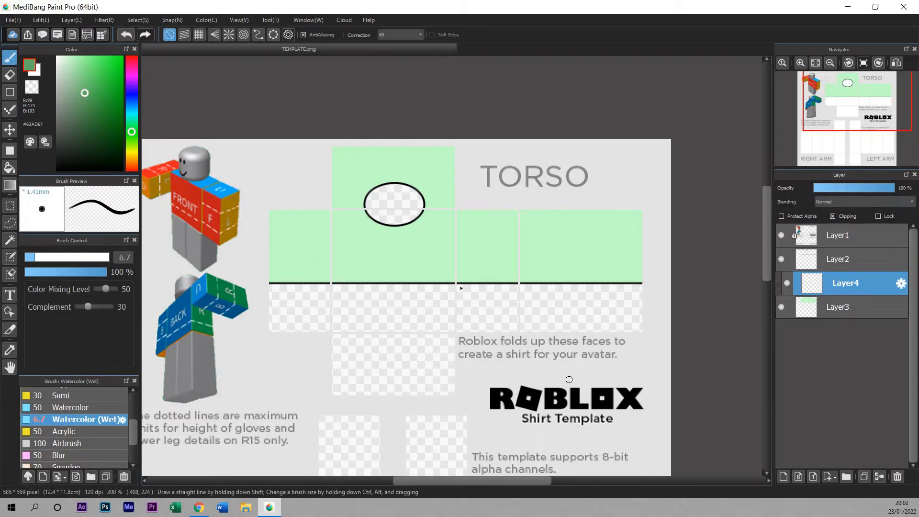
pyautogui.scroll(2, 467, 253)
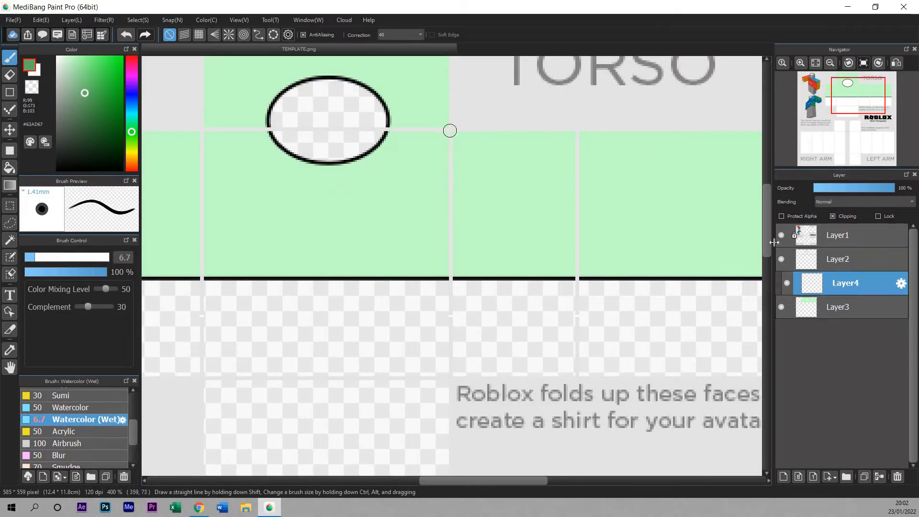
pyautogui.scroll(4, 760, 221)
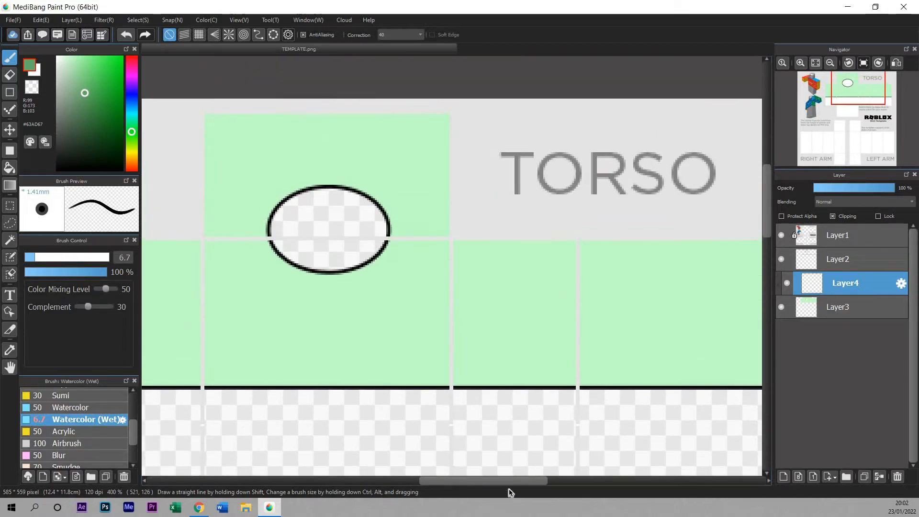
pyautogui.moveTo(487, 485); pyautogui.dragTo(460, 484)
pyautogui.click(198, 35)
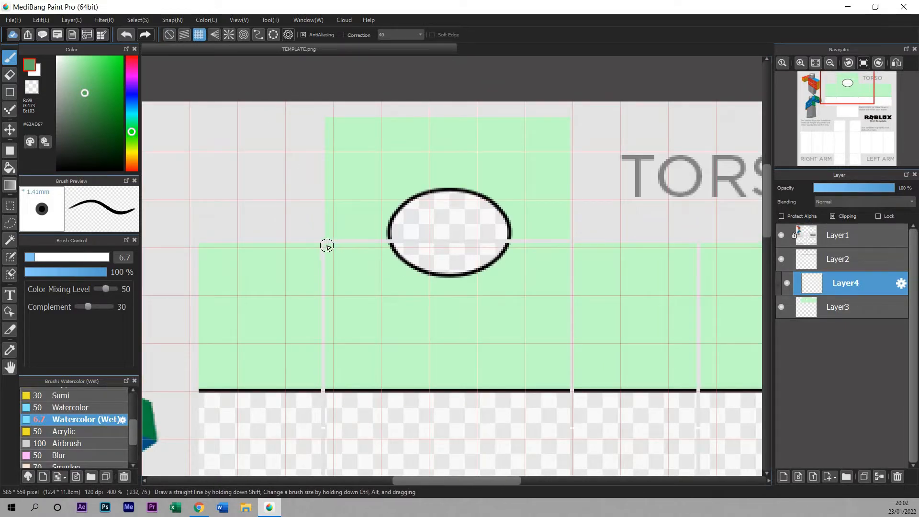
# - Paint straight dark green shading along the edges of the leftmost, front and upper torso panels on Layer4
pyautogui.moveTo(328, 246); pyautogui.dragTo(331, 389)
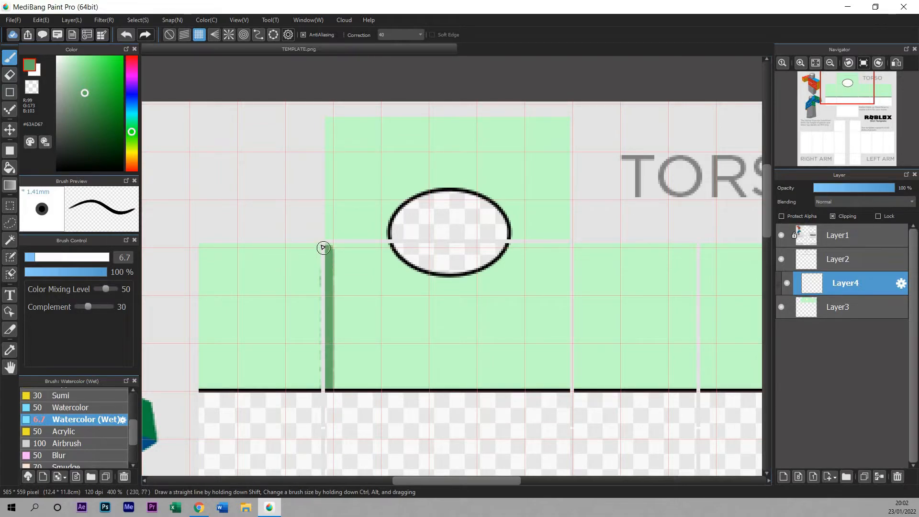
pyautogui.keyDown('shift'); pyautogui.click(321, 420); pyautogui.keyUp('shift')
pyautogui.moveTo(197, 244); pyautogui.dragTo(196, 389)
pyautogui.moveTo(194, 245)
pyautogui.mouseDown()
pyautogui.moveTo(595, 231)
pyautogui.moveTo(762, 246)
pyautogui.mouseUp()
pyautogui.moveTo(571, 117); pyautogui.dragTo(579, 391)
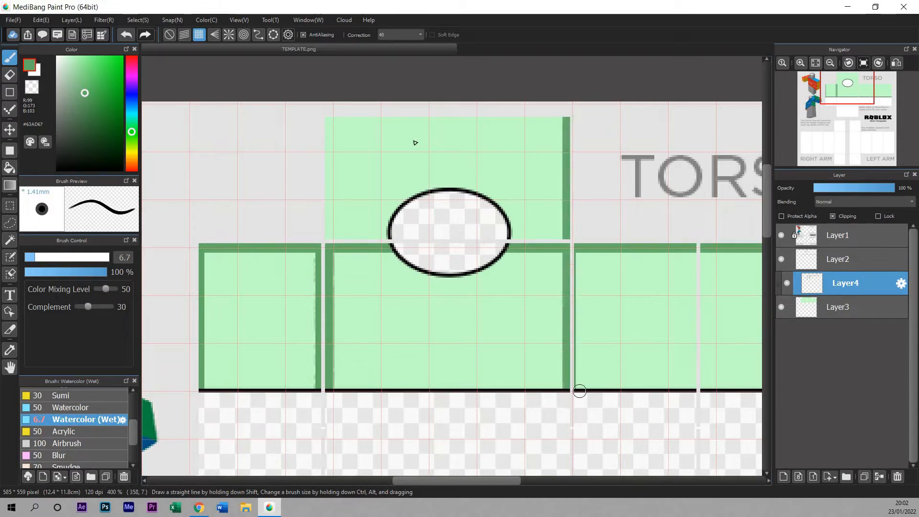
pyautogui.moveTo(327, 119); pyautogui.dragTo(566, 119)
pyautogui.moveTo(331, 118)
pyautogui.mouseDown()
pyautogui.moveTo(330, 257)
pyautogui.moveTo(338, 281)
pyautogui.mouseUp()
pyautogui.moveTo(760, 387); pyautogui.dragTo(197, 402)
# - Paint dark green shading along the remaining edges of the two torso panels right of the front panel
pyautogui.moveTo(451, 484); pyautogui.dragTo(517, 483)
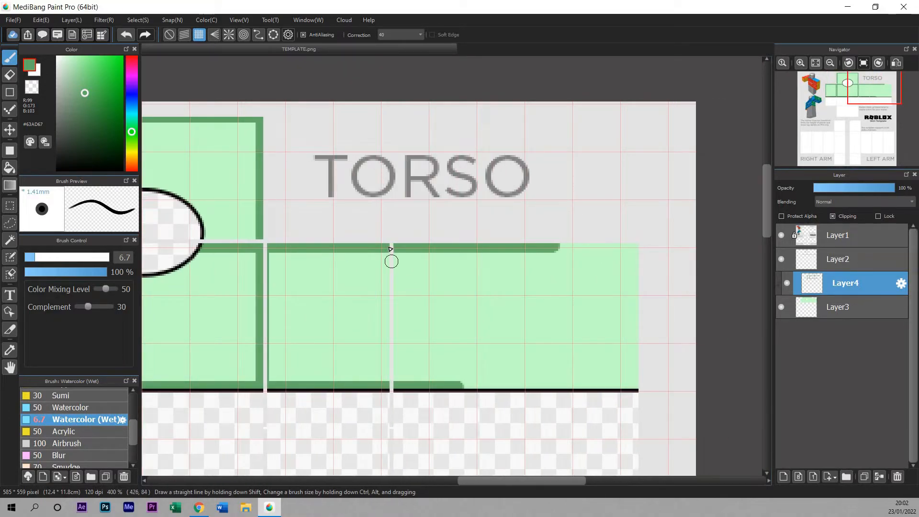
pyautogui.moveTo(390, 249); pyautogui.dragTo(386, 382)
pyautogui.moveTo(394, 247)
pyautogui.mouseDown()
pyautogui.moveTo(399, 388)
pyautogui.moveTo(632, 403)
pyautogui.moveTo(631, 232)
pyautogui.moveTo(645, 252)
pyautogui.moveTo(554, 247)
pyautogui.mouseUp()
pyautogui.moveTo(533, 486); pyautogui.dragTo(467, 486)
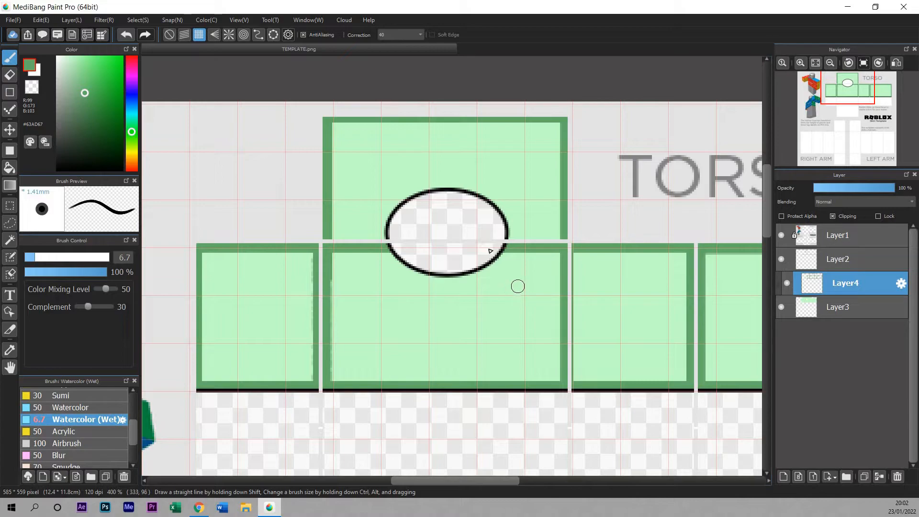
# - Turn snapping off and paint two curved dark green fold strokes inward from the sides of the front torso panel
pyautogui.scroll(1, 531, 337)
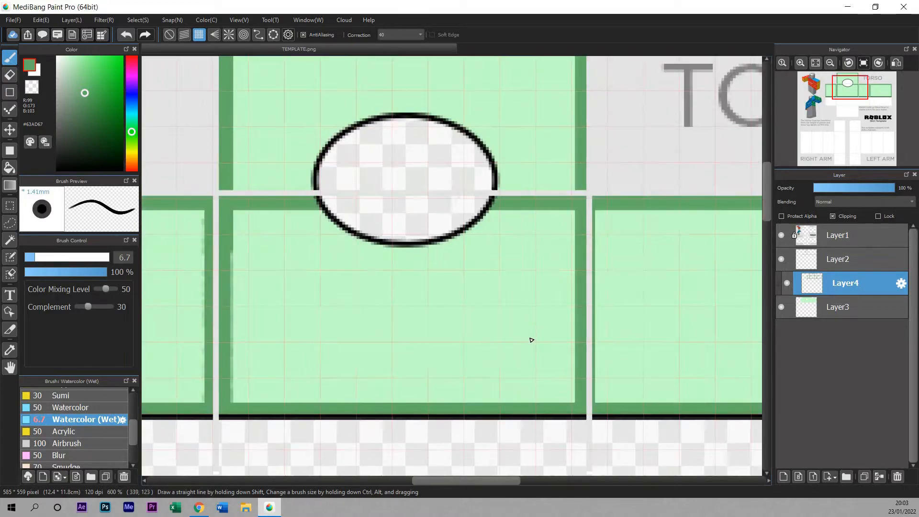
pyautogui.scroll(1, 531, 338)
pyautogui.scroll(-1, 531, 321)
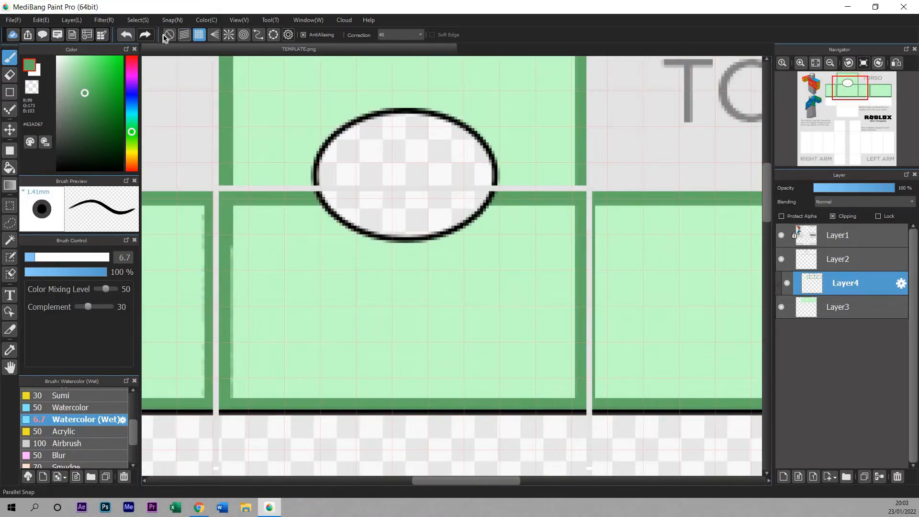
pyautogui.moveTo(579, 289)
pyautogui.mouseDown()
pyautogui.moveTo(491, 318)
pyautogui.moveTo(424, 307)
pyautogui.mouseUp()
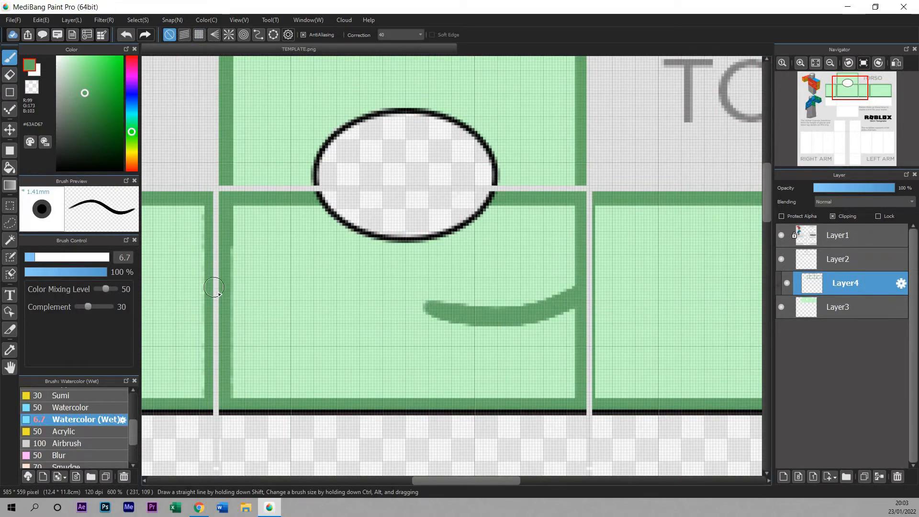
pyautogui.moveTo(230, 288)
pyautogui.mouseDown()
pyautogui.moveTo(267, 310)
pyautogui.moveTo(364, 300)
pyautogui.mouseUp()
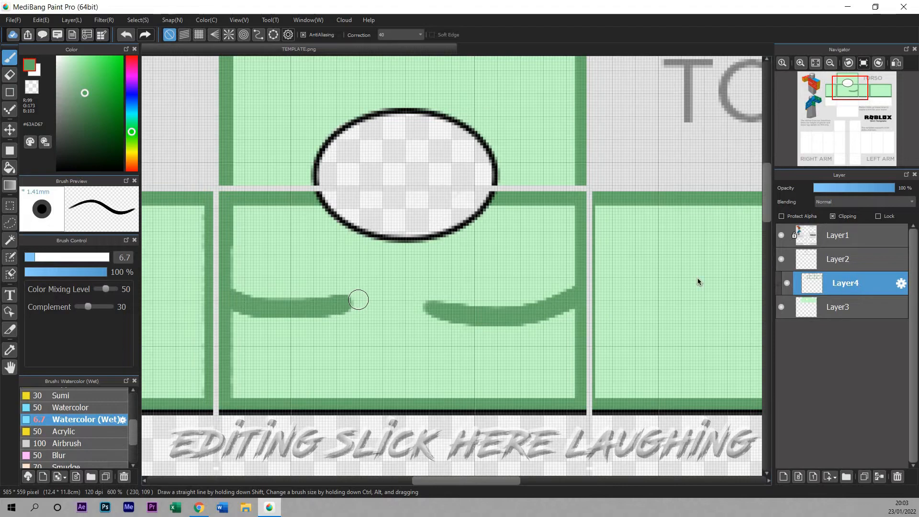
# - Thicken the dark green shading on the left edge of the panel right of the front with grid snap, and turn snapping off
pyautogui.scroll(3, 467, 261)
pyautogui.scroll(-4, 426, 252)
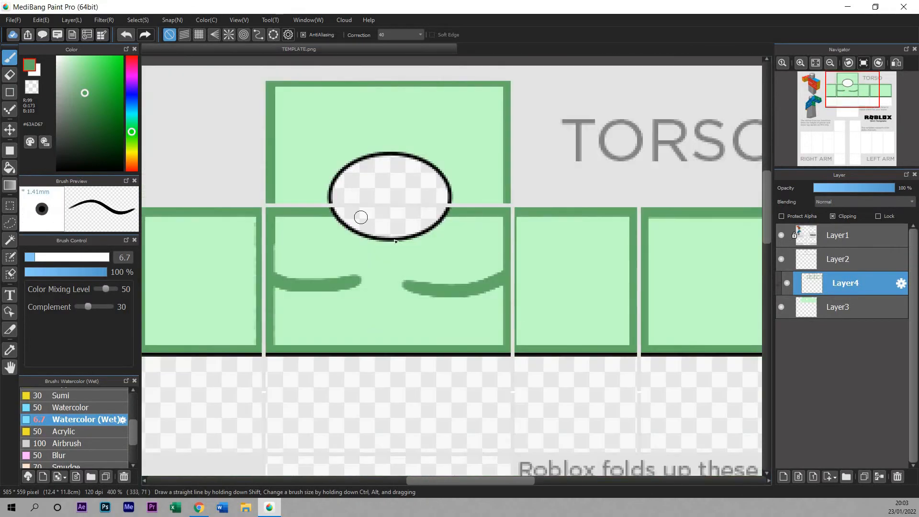
pyautogui.scroll(2, 342, 223)
pyautogui.scroll(-3, 353, 199)
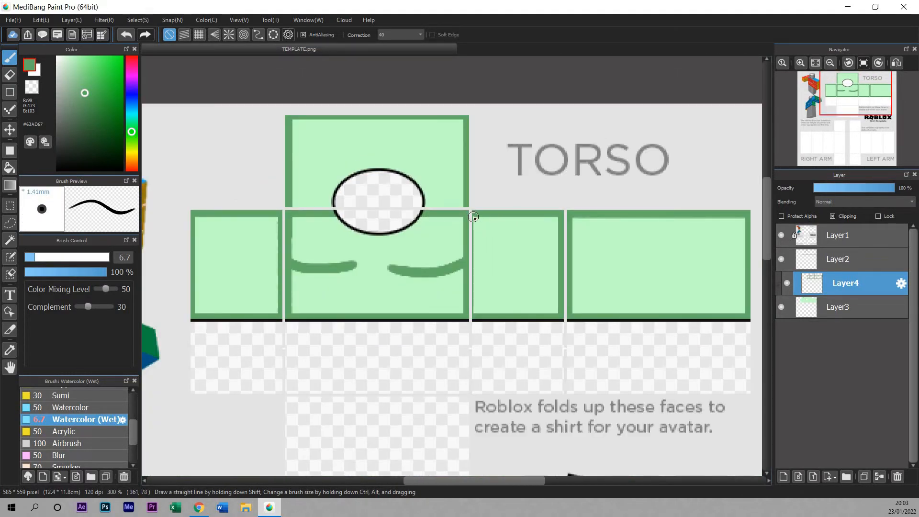
pyautogui.click(198, 35)
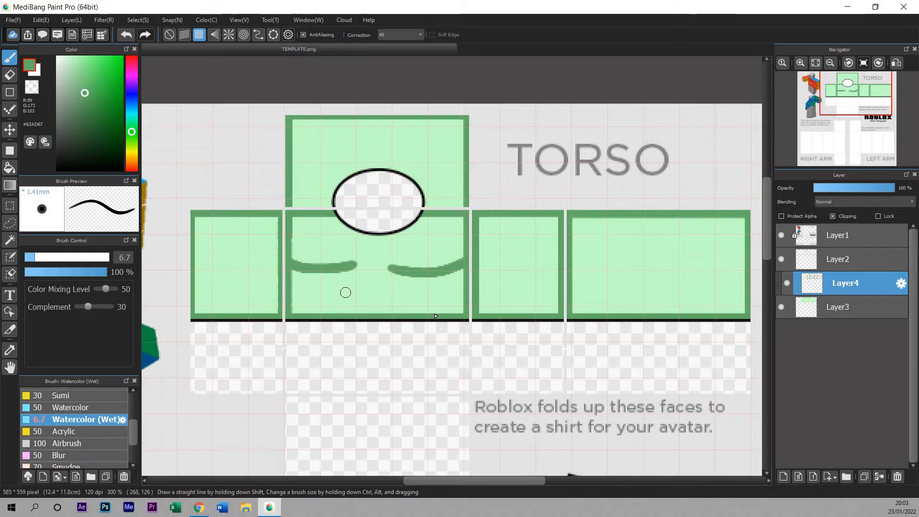
pyautogui.click(169, 35)
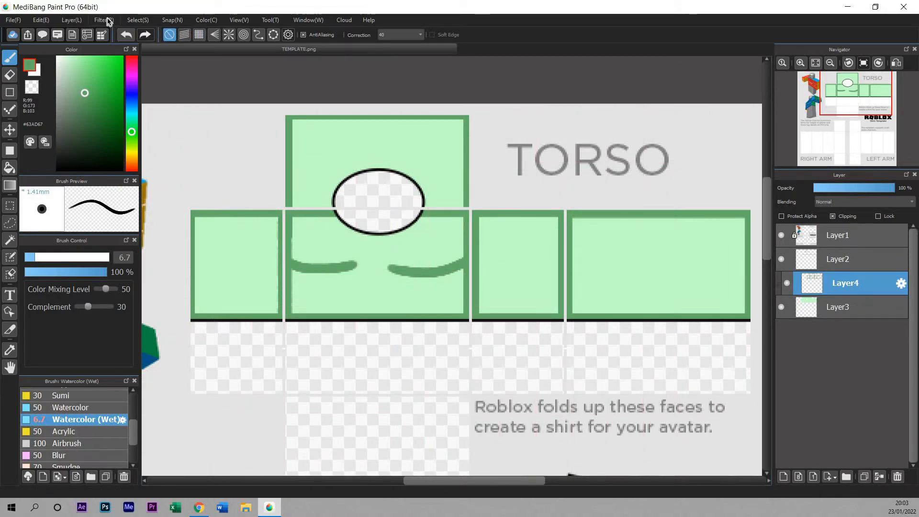
# - Apply a Gaussian Blur with value 6 to the dark green shading on Layer4
pyautogui.click(107, 21)
pyautogui.click(144, 174)
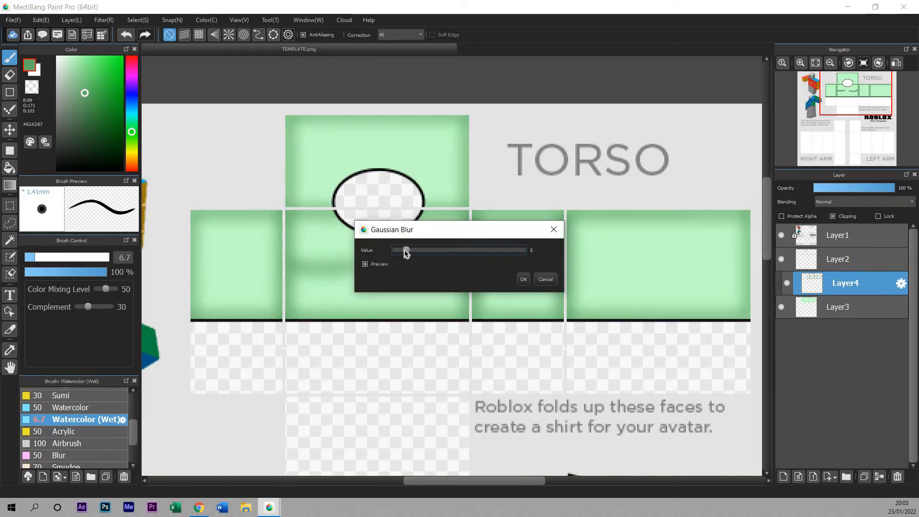
pyautogui.click(525, 276)
pyautogui.scroll(2, 569, 272)
pyautogui.scroll(-2, 546, 305)
pyautogui.moveTo(444, 481); pyautogui.dragTo(486, 481)
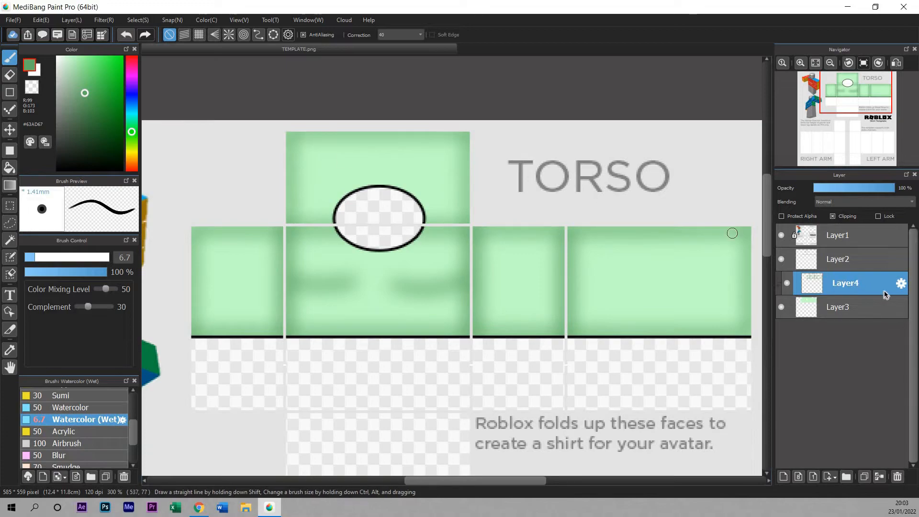
# - Lower the opacity of the blurred shading layer, Layer4, to 53%
pyautogui.click(861, 199)
pyautogui.moveTo(887, 187)
pyautogui.mouseDown()
pyautogui.moveTo(865, 190)
pyautogui.moveTo(878, 190)
pyautogui.mouseUp()
pyautogui.scroll(-2, 486, 219)
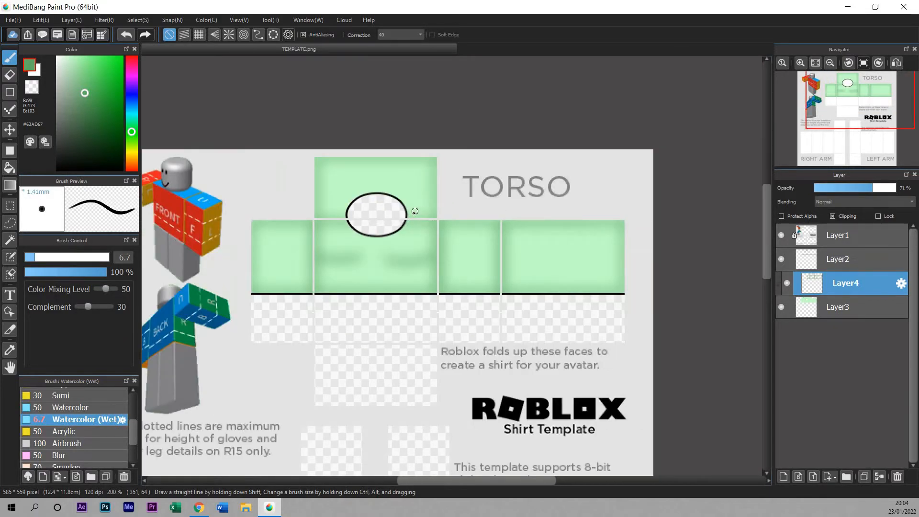
pyautogui.scroll(-3, 415, 211)
pyautogui.scroll(3, 415, 209)
pyautogui.click(857, 189)
pyautogui.scroll(1, 409, 206)
pyautogui.scroll(-3, 407, 203)
pyautogui.scroll(3, 390, 203)
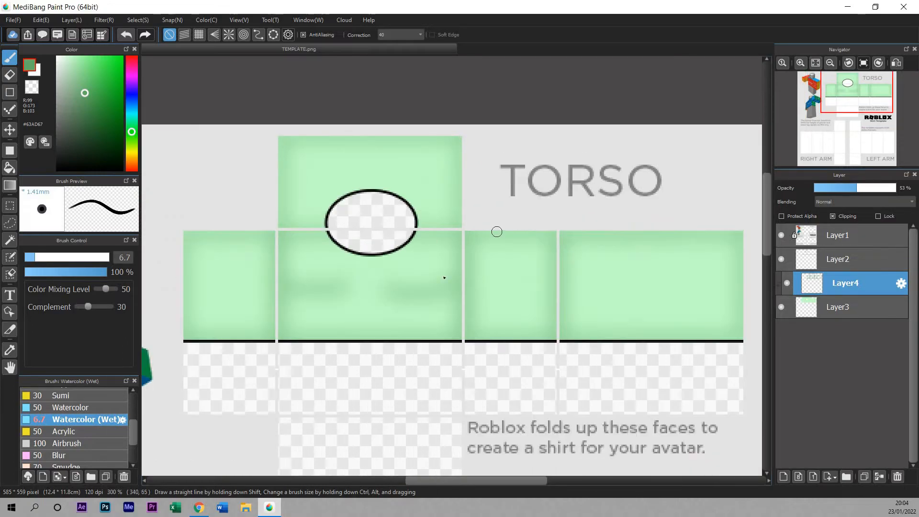
# - Select Layer2, turn on grid snap, and set the Pencil brush to size 2 in black (#000000) for the arm outlines
pyautogui.moveTo(500, 481); pyautogui.dragTo(516, 481)
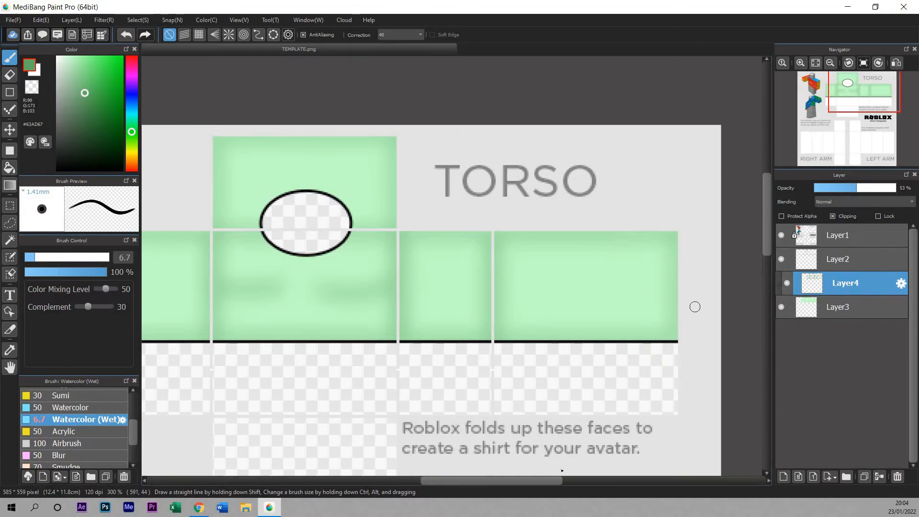
pyautogui.moveTo(768, 212); pyautogui.dragTo(768, 279)
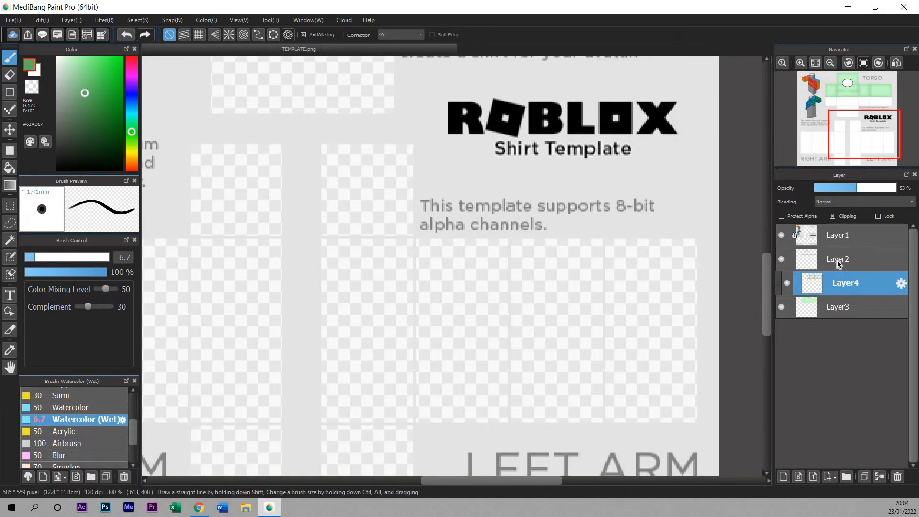
pyautogui.click(799, 254)
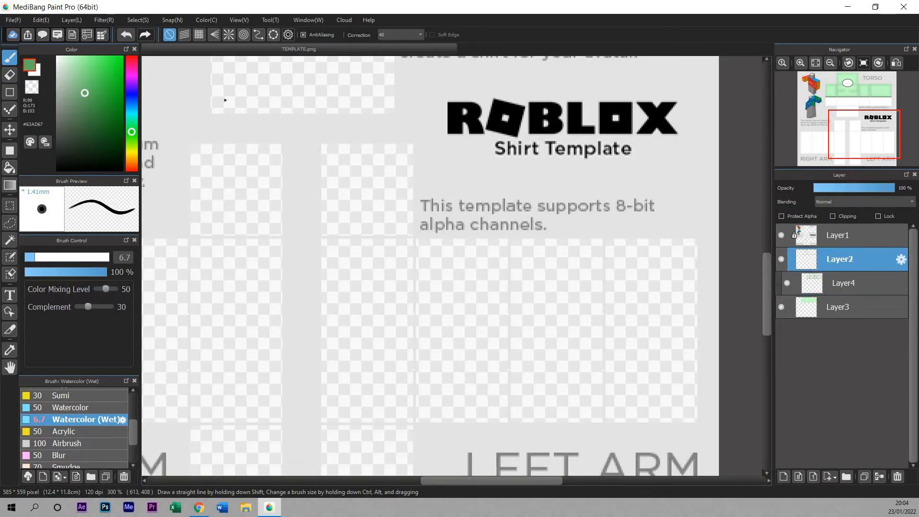
pyautogui.click(198, 35)
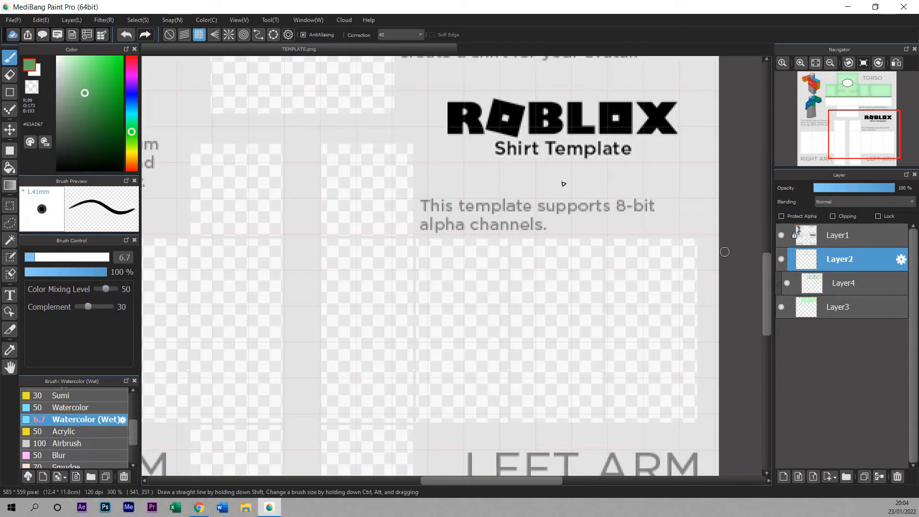
pyautogui.scroll(3, 106, 422)
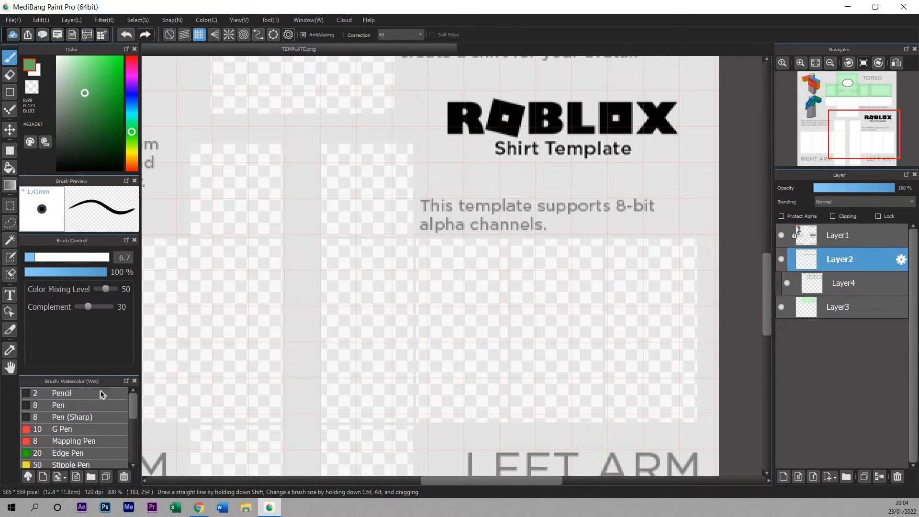
pyautogui.click(100, 393)
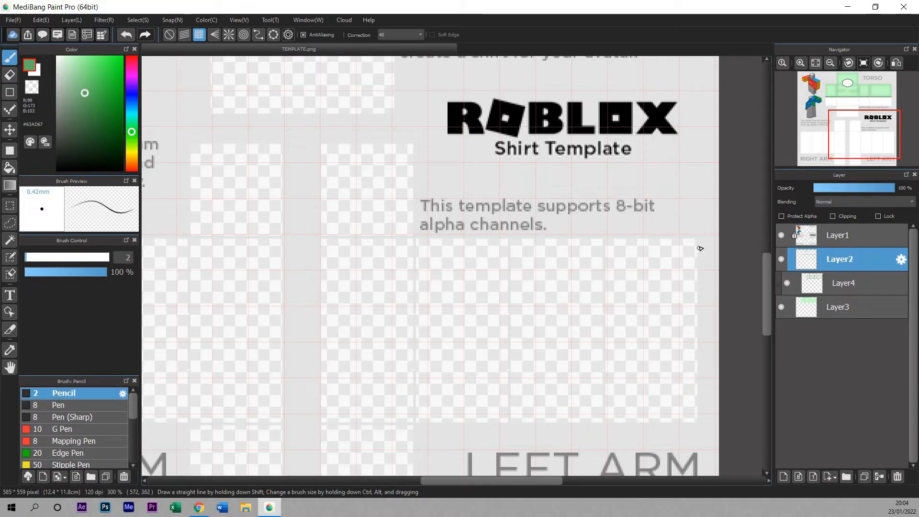
pyautogui.moveTo(699, 246); pyautogui.dragTo(654, 246)
pyautogui.hotkey('ctrl', 'z')
pyautogui.click(57, 171)
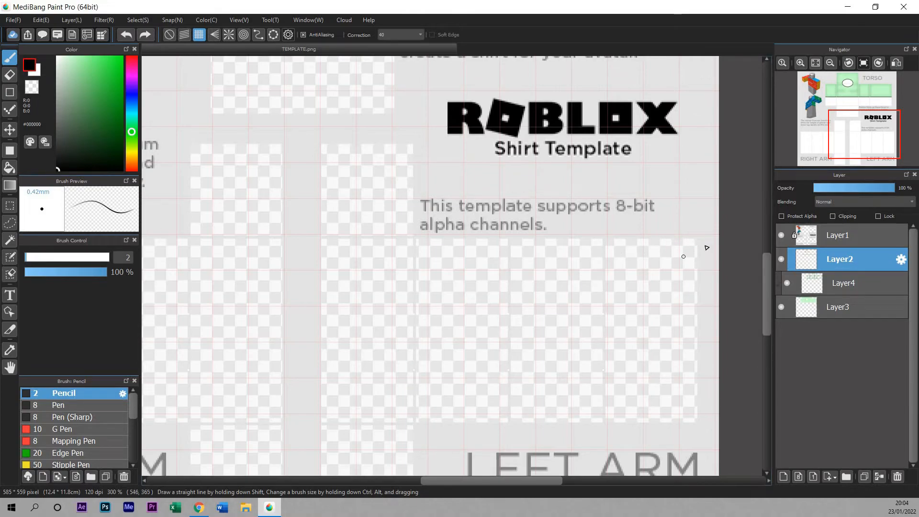
# - Try to draw a straight black line across the upper part of the left and right arm panels
pyautogui.moveTo(702, 243); pyautogui.dragTo(142, 243)
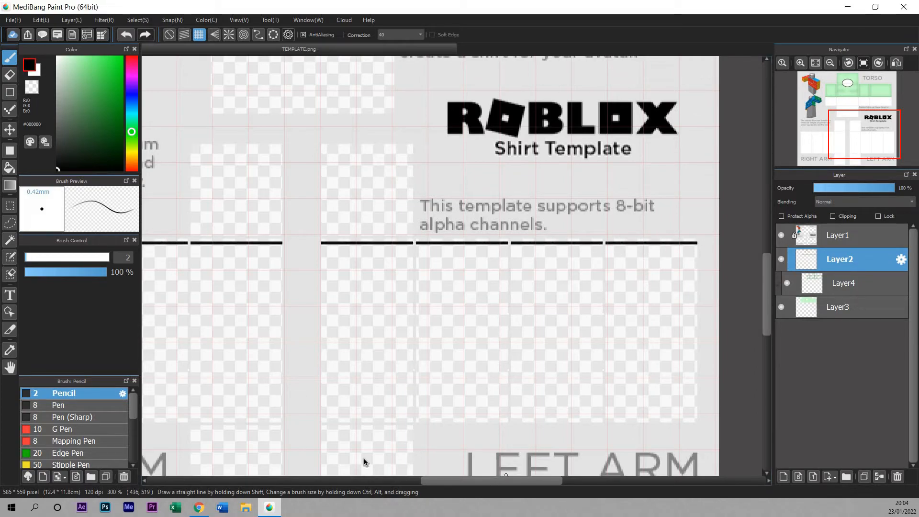
pyautogui.scroll(-1, 358, 444)
pyautogui.hscroll(-10, 357, 444)
pyautogui.hotkey('ctrl', 'z')
pyautogui.moveTo(408, 482); pyautogui.dragTo(540, 482)
pyautogui.moveTo(709, 241); pyautogui.dragTo(143, 242)
pyautogui.moveTo(527, 481); pyautogui.dragTo(440, 481)
pyautogui.moveTo(510, 241); pyautogui.dragTo(280, 241)
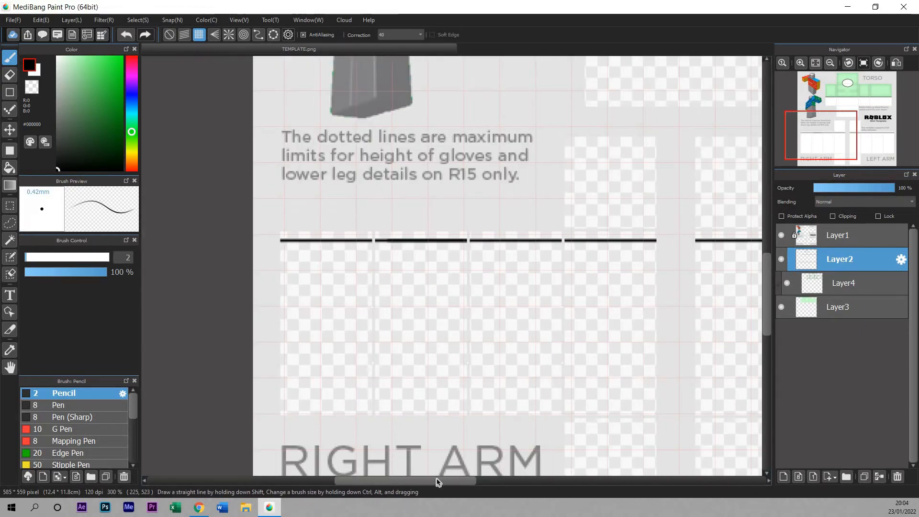
pyautogui.hotkey('ctrl', 'z')
pyautogui.hotkey('ctrl', 'z')
# - Draw straight black sleeve lines across the left arm and right arm panels, just below their upper edges on Layer2
pyautogui.moveTo(434, 482); pyautogui.dragTo(522, 482)
pyautogui.moveTo(709, 245); pyautogui.dragTo(326, 245)
pyautogui.moveTo(522, 481); pyautogui.dragTo(432, 481)
pyautogui.moveTo(677, 247); pyautogui.dragTo(280, 246)
pyautogui.moveTo(433, 481); pyautogui.dragTo(462, 482)
pyautogui.hotkey('ctrl', 'z')
pyautogui.hotkey('ctrl', 'z')
pyautogui.click(816, 63)
pyautogui.click(145, 34)
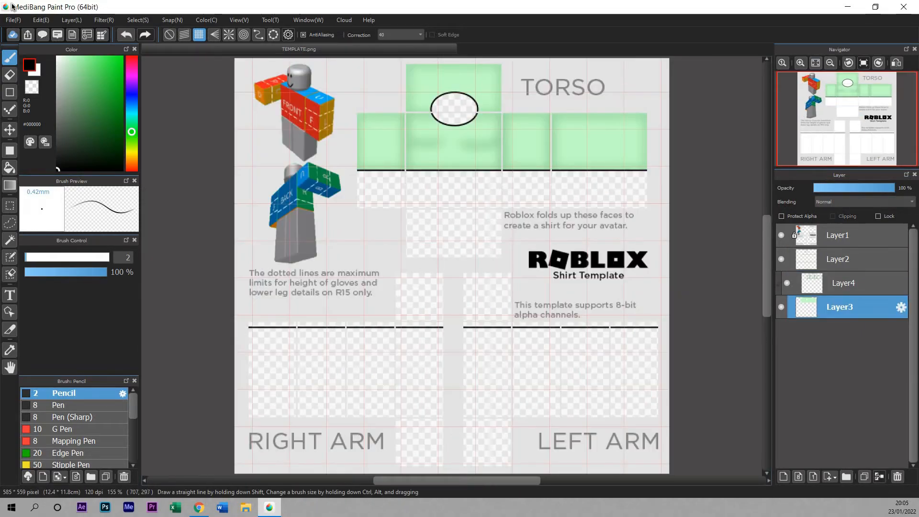
# - On Layer3, select the area above the sleeve lines, paint it light green (#C1FEC4) with Watercolor (Wet), and clear the selection
pyautogui.click(841, 307)
pyautogui.click(10, 206)
pyautogui.moveTo(207, 263); pyautogui.dragTo(662, 327)
pyautogui.click(9, 58)
pyautogui.moveTo(134, 406); pyautogui.dragTo(133, 424)
pyautogui.click(85, 445)
pyautogui.moveTo(398, 297); pyautogui.dragTo(560, 322)
pyautogui.click(9, 206)
pyautogui.click(571, 34)
# - Add a clipped layer above Layer4 and paint darker green (#8CD190) shading along the edges of the sleeve and shoulder panels
pyautogui.click(844, 283)
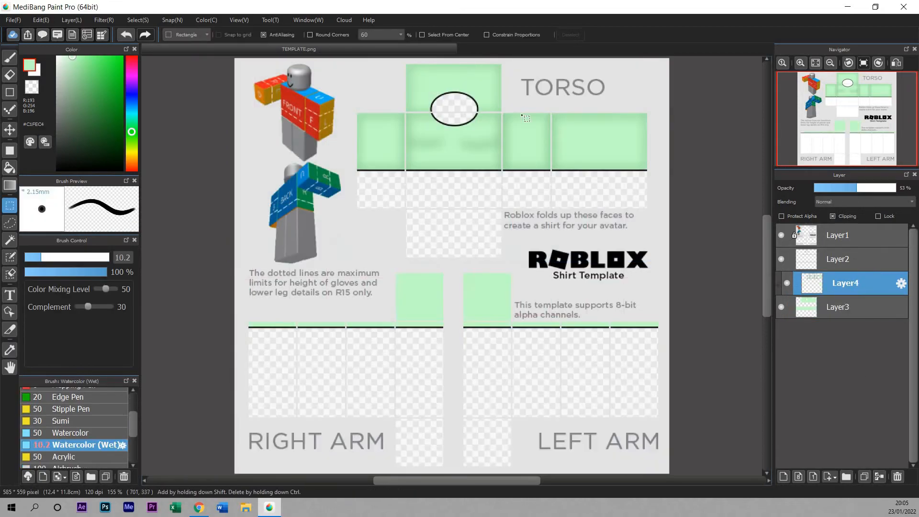
pyautogui.click(784, 477)
pyautogui.click(10, 58)
pyautogui.click(833, 216)
pyautogui.moveTo(248, 327); pyautogui.dragTo(444, 324)
pyautogui.moveTo(464, 323); pyautogui.dragTo(658, 323)
pyautogui.moveTo(397, 274); pyautogui.dragTo(510, 275)
# - Apply a Gaussian Blur to the sleeve shading on Layer5
pyautogui.click(104, 20)
pyautogui.click(119, 100)
pyautogui.click(523, 279)
pyautogui.scroll(-2, 555, 254)
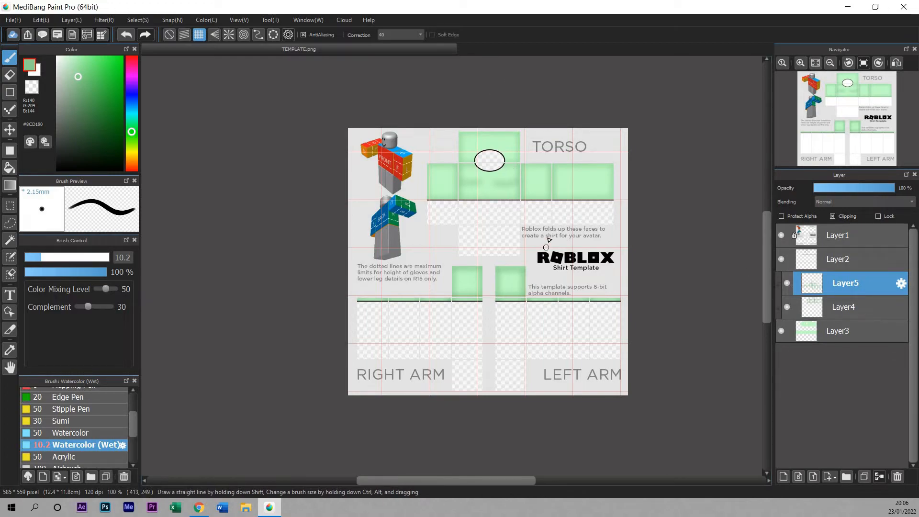
pyautogui.scroll(1, 547, 249)
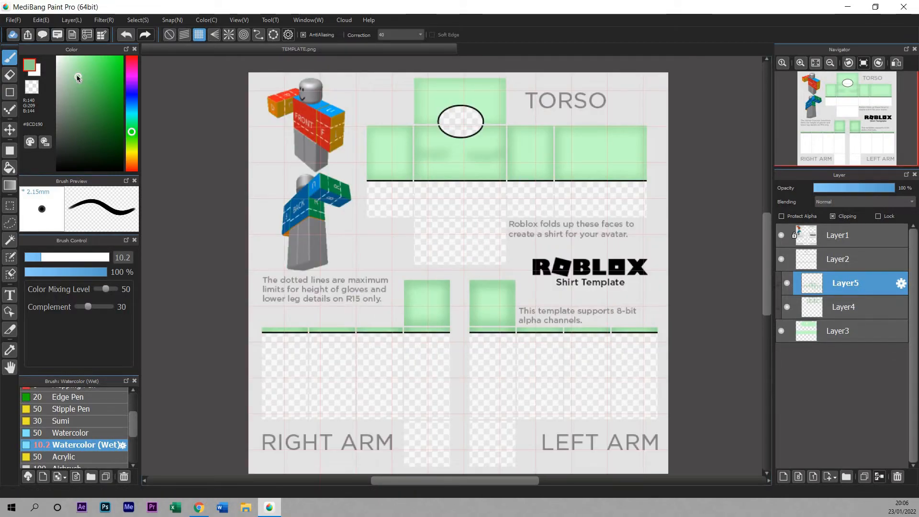
# - Pick a brighter green (#4BDE53), add a new layer above Layer2, and clip it to Layer2
pyautogui.moveTo(77, 76); pyautogui.dragTo(100, 71)
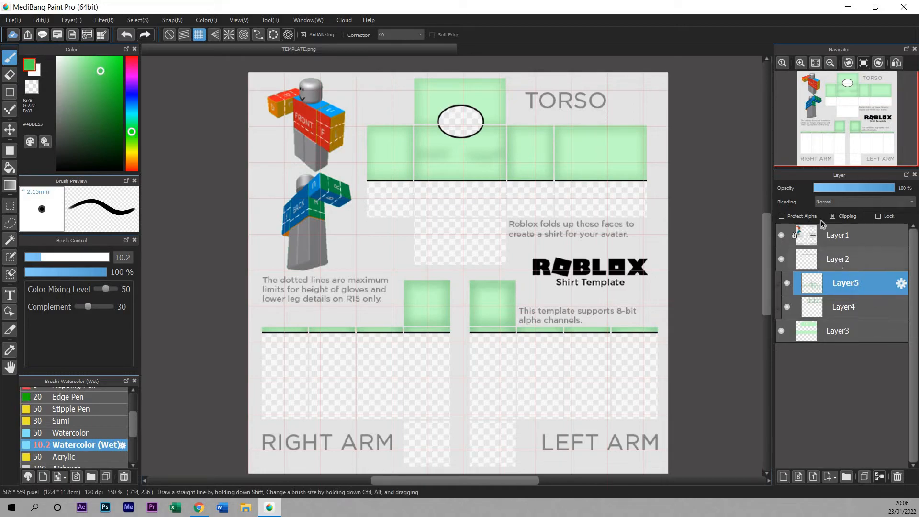
pyautogui.click(784, 477)
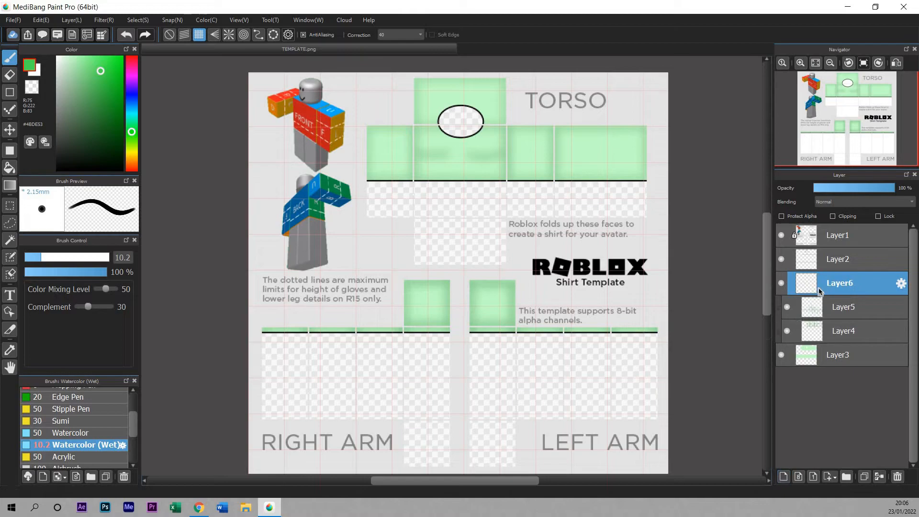
pyautogui.moveTo(821, 283); pyautogui.dragTo(819, 250)
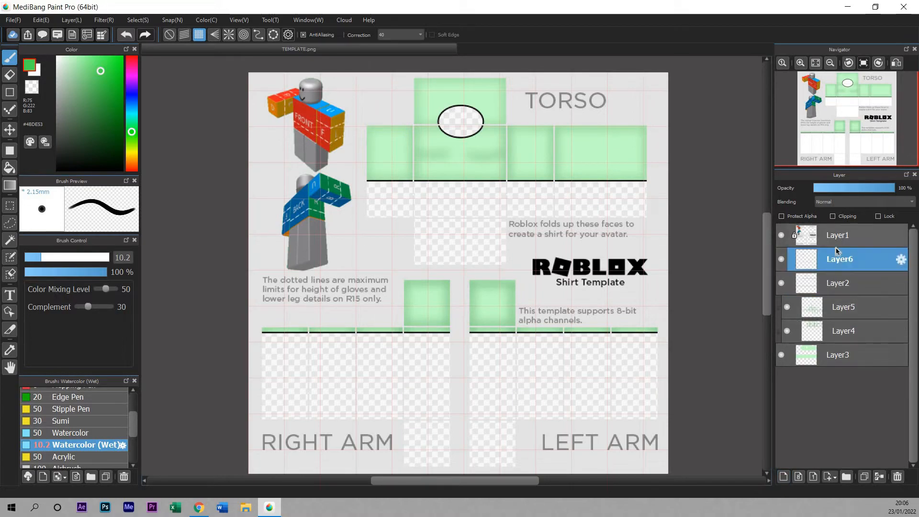
pyautogui.click(834, 216)
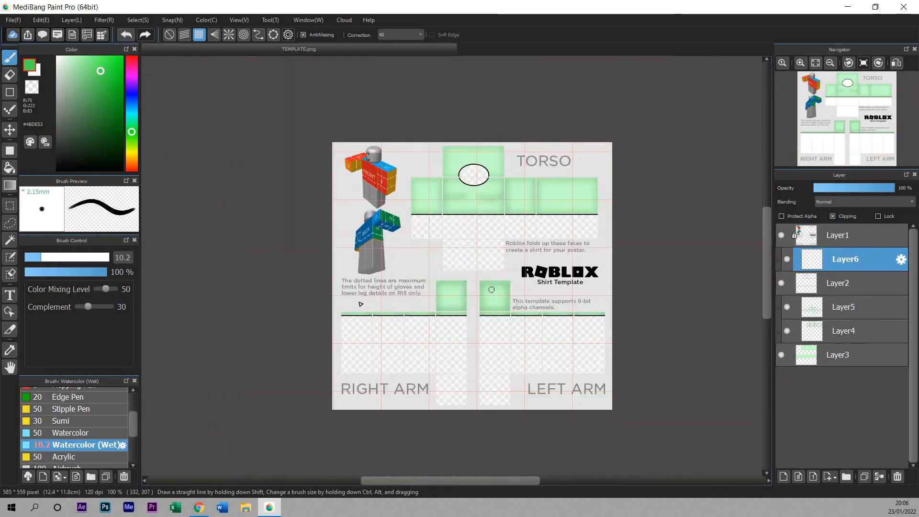
# - Recolour the black sleeve, hem and neckline outlines on Layer6 with a size 78 Watercolor (Wet) brush, switching to darker green (#67B16B)
pyautogui.scroll(-1, 461, 316)
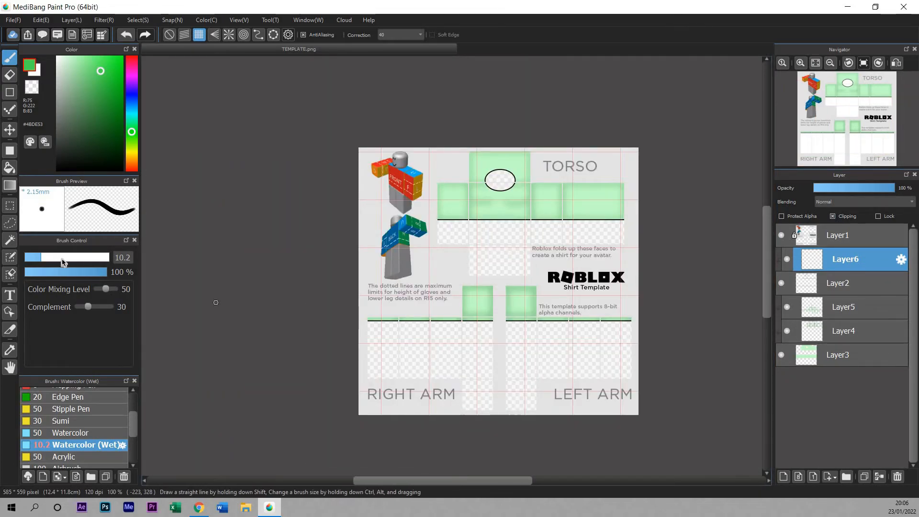
pyautogui.moveTo(82, 259); pyautogui.dragTo(186, 266)
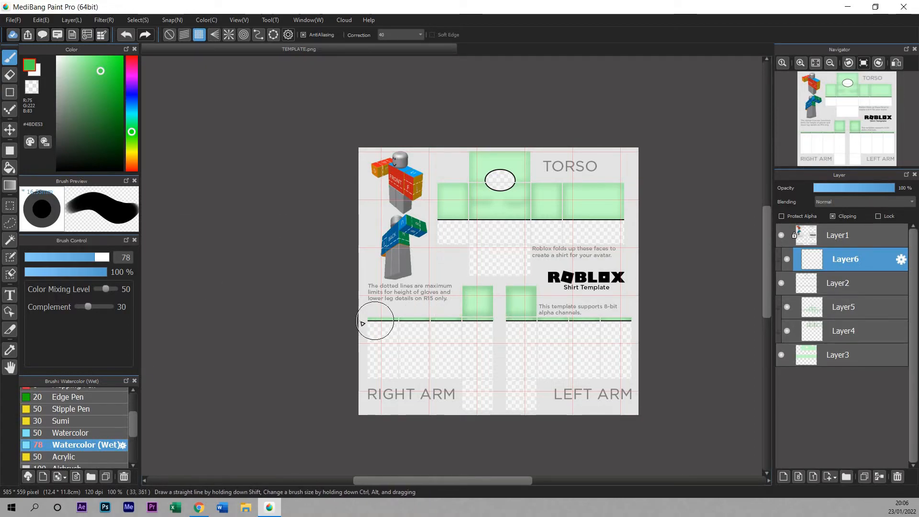
pyautogui.moveTo(359, 321); pyautogui.dragTo(648, 313)
pyautogui.moveTo(640, 230); pyautogui.dragTo(436, 229)
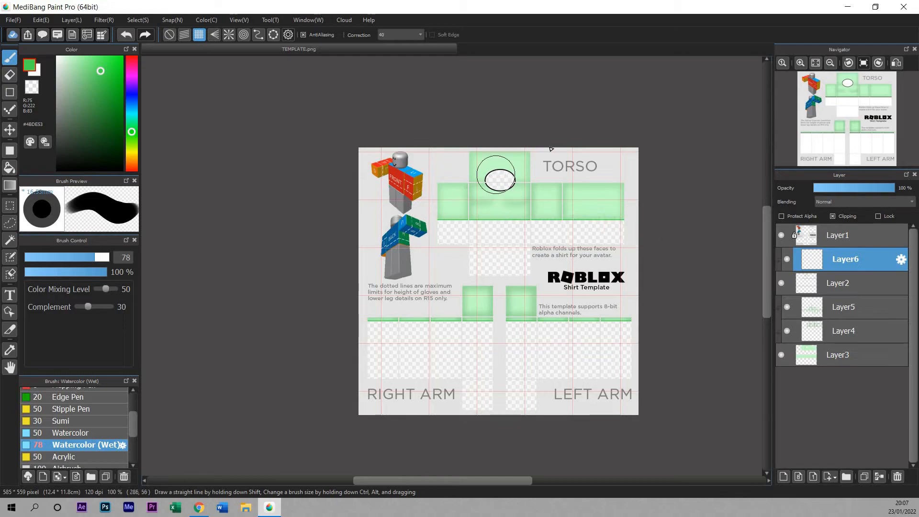
pyautogui.click(80, 59)
pyautogui.click(84, 91)
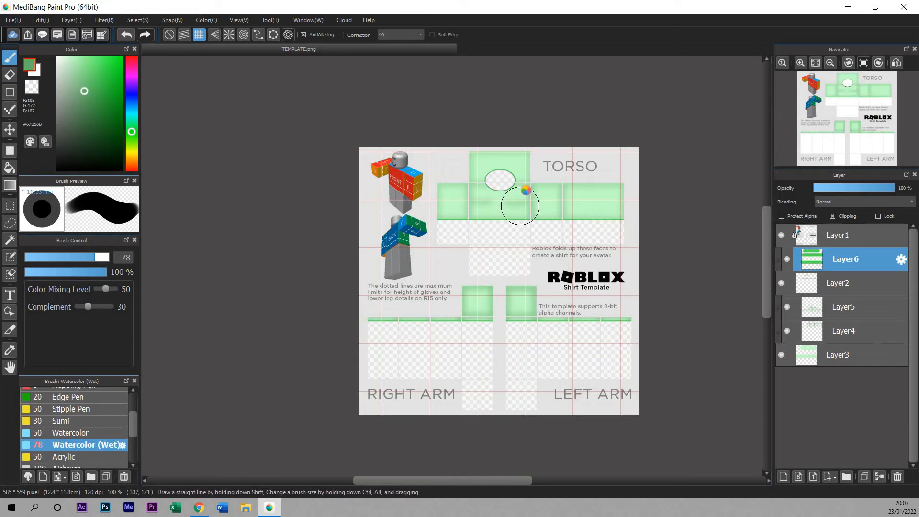
# - Inspect the shaded torso and arm panels together with their recoloured outlines
pyautogui.scroll(3, 521, 193)
pyautogui.scroll(-2, 522, 192)
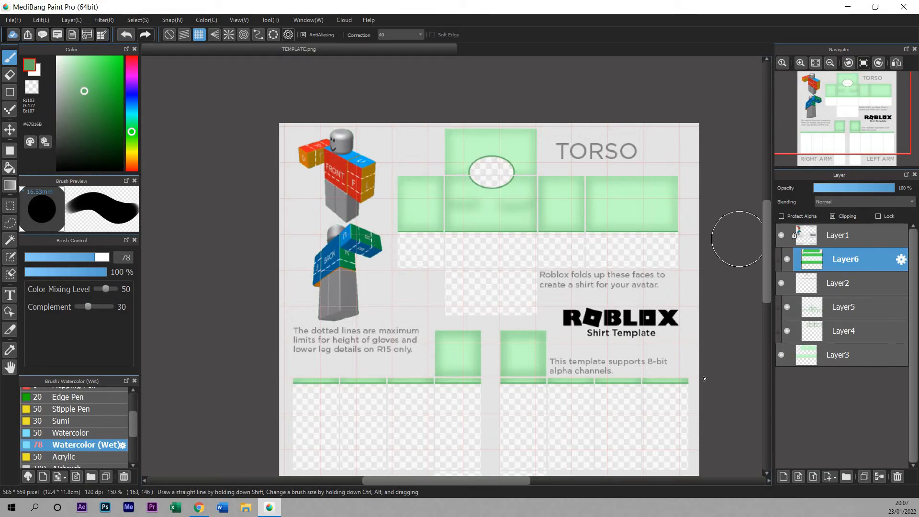
pyautogui.scroll(-2, 575, 163)
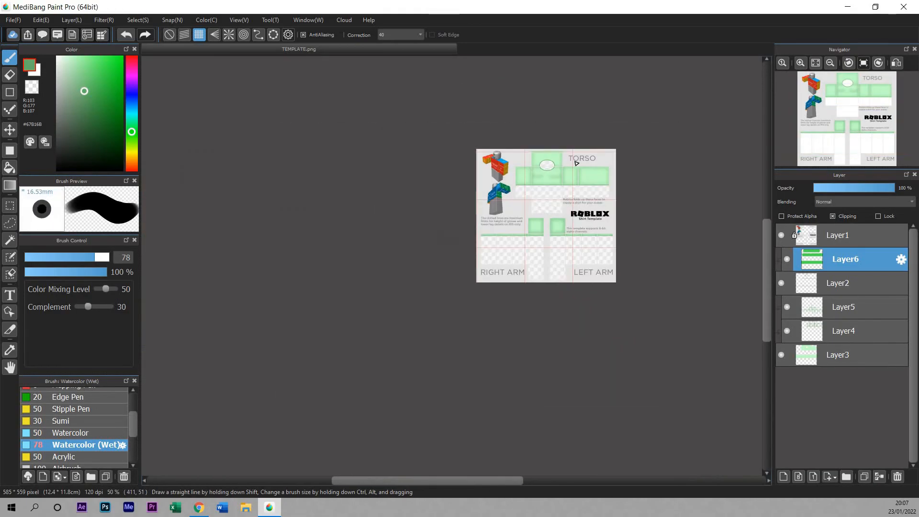
pyautogui.scroll(2, 560, 167)
pyautogui.scroll(-2, 551, 165)
pyautogui.scroll(2, 541, 192)
pyautogui.scroll(-3, 539, 210)
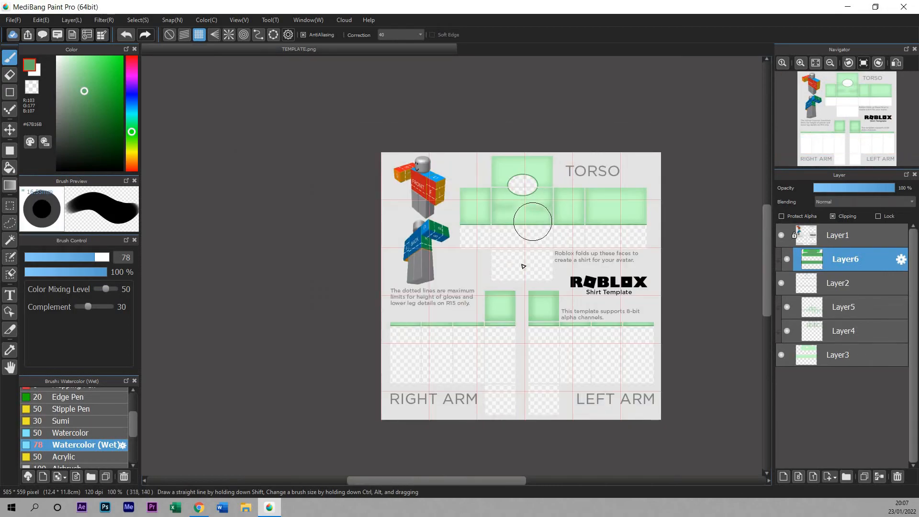
pyautogui.scroll(2, 544, 199)
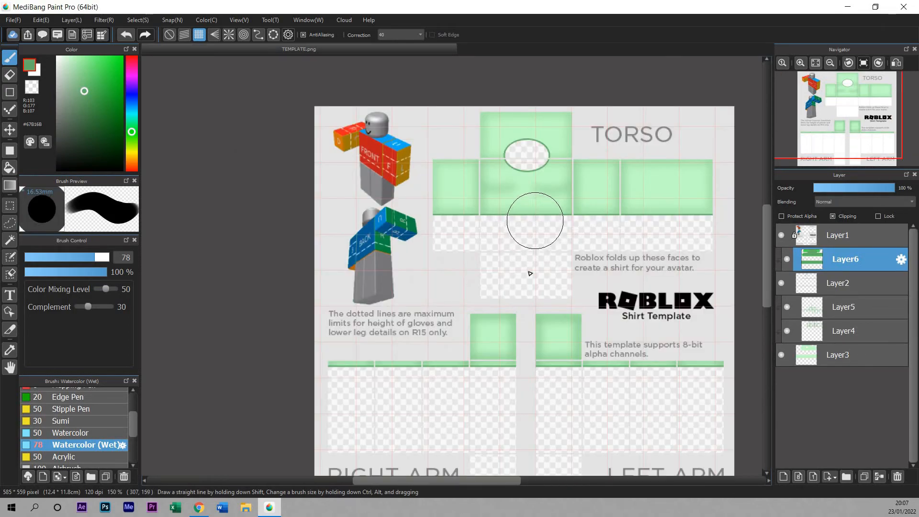
pyautogui.moveTo(480, 479); pyautogui.dragTo(495, 478)
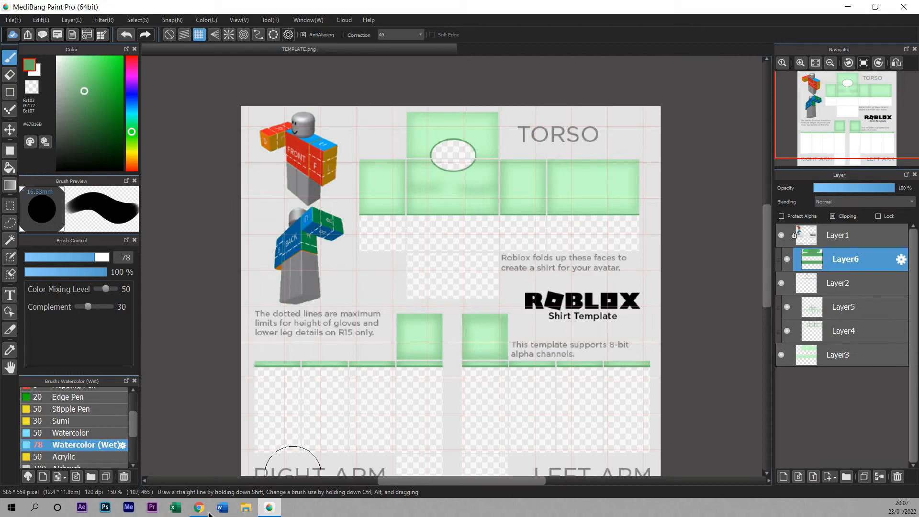
# - Switch to Roblox in Chrome and open the item creation page from the bodied-couture group's store
pyautogui.click(196, 460)
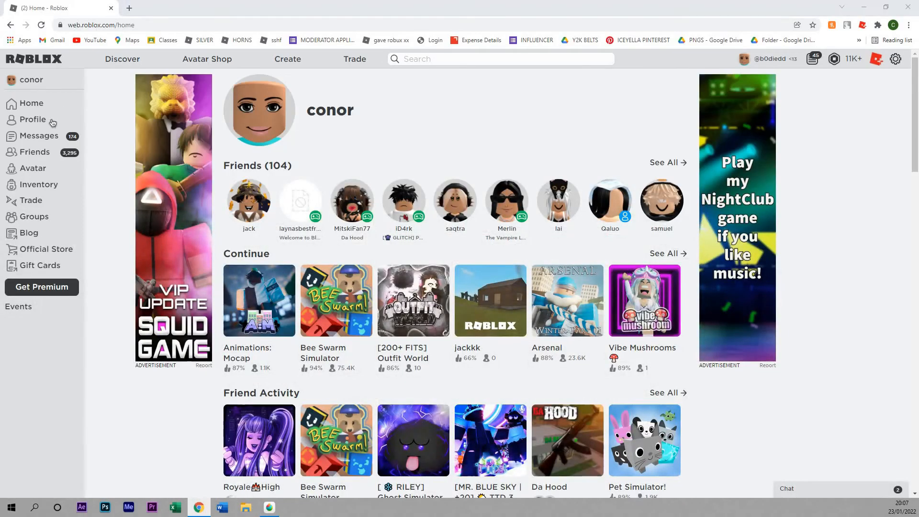
pyautogui.click(48, 216)
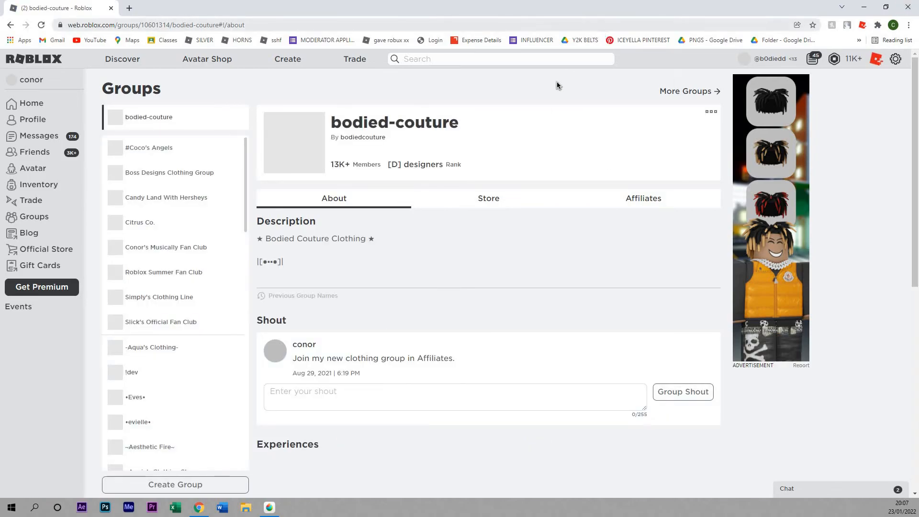
pyautogui.moveTo(330, 166); pyautogui.dragTo(353, 166)
pyautogui.scroll(-2, 478, 200)
pyautogui.scroll(2, 477, 200)
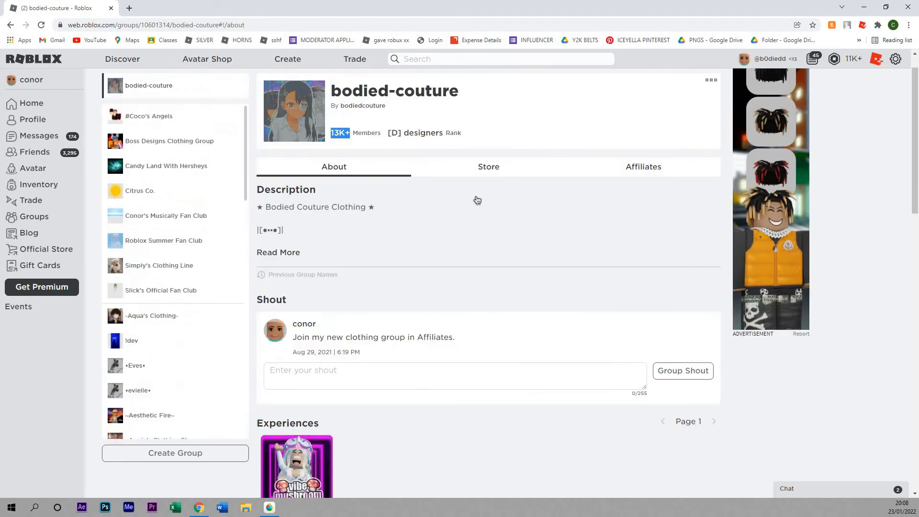
pyautogui.click(468, 202)
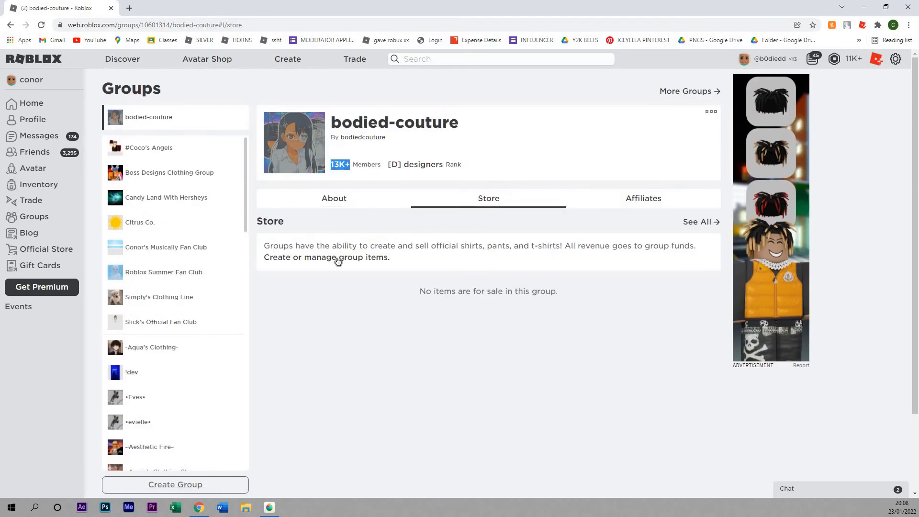
pyautogui.click(315, 259)
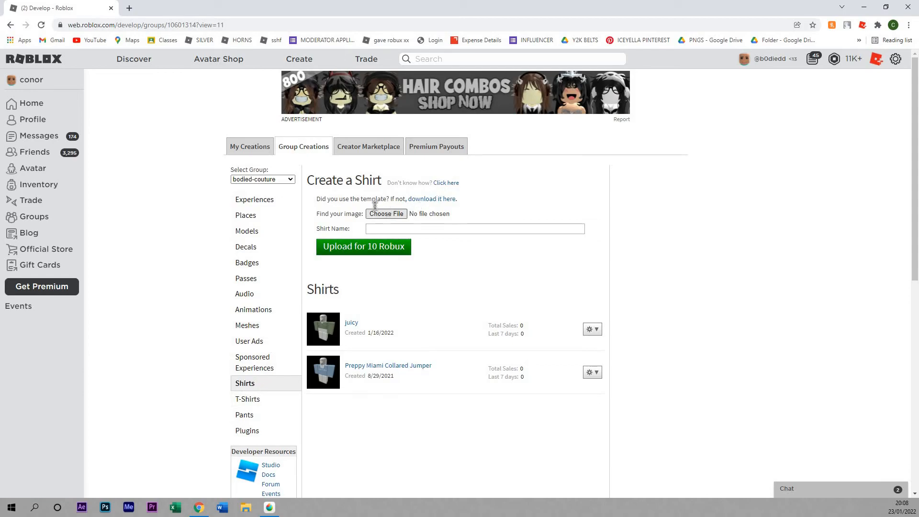
# - Check the shirt upload cost and the T-shirt upload form, and return to the group's Shirts creation page
pyautogui.moveTo(311, 247); pyautogui.dragTo(465, 249)
pyautogui.click(464, 249)
pyautogui.click(285, 404)
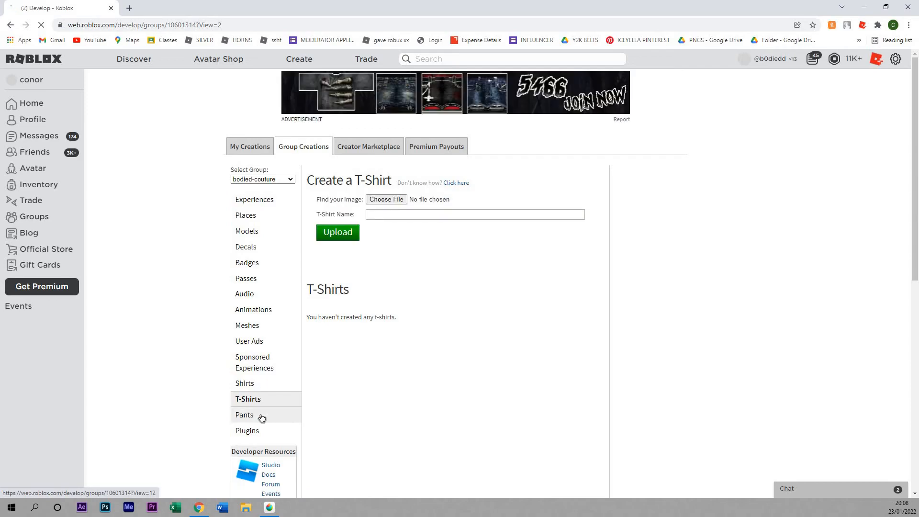
pyautogui.click(275, 380)
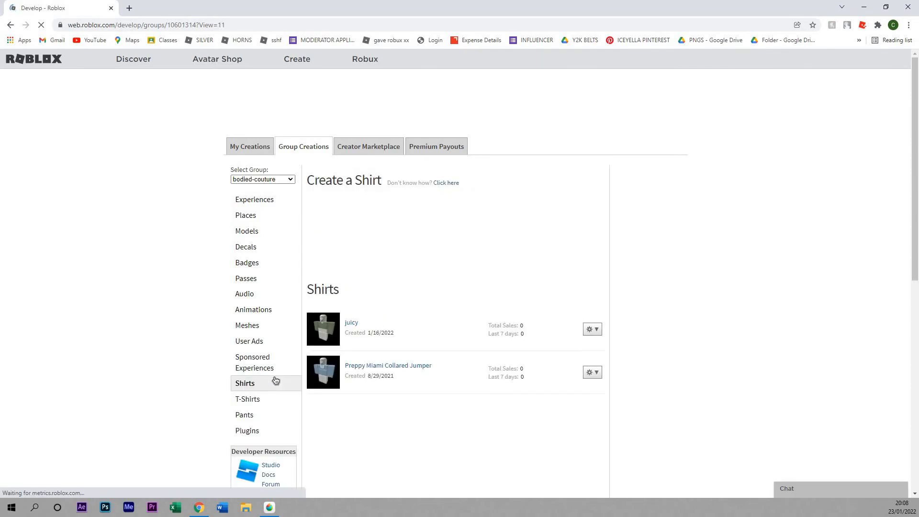